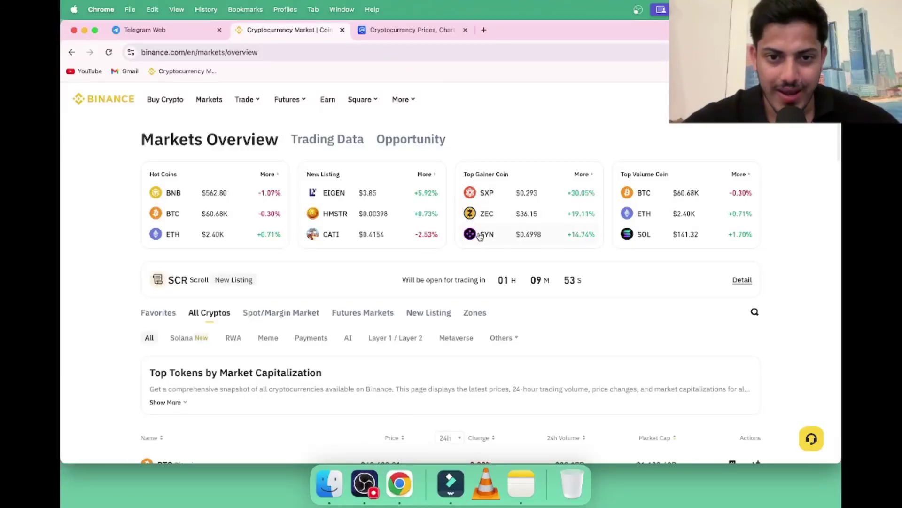
- Open the SYN/USDT trading page from Top Gainers and show 15-minute candles
{"action": "left_click", "coordinate": [481, 235]}
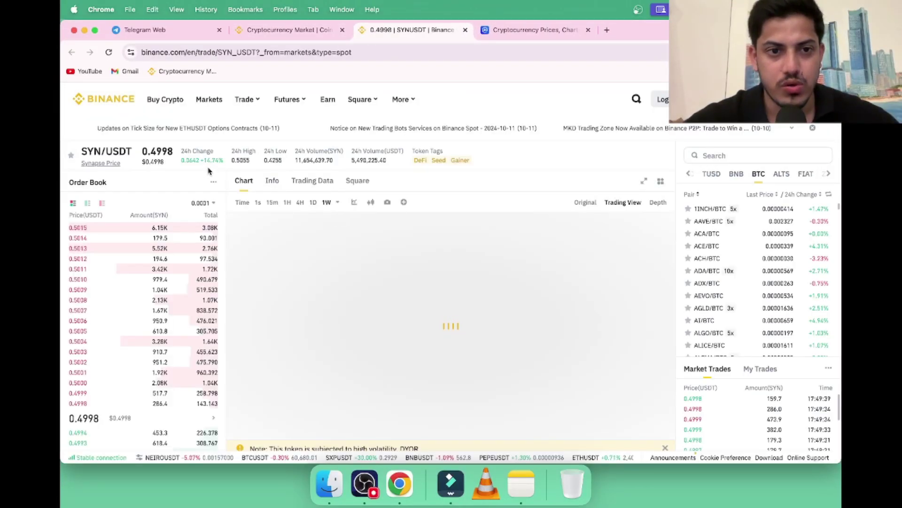
{"action": "double_click", "coordinate": [196, 161]}
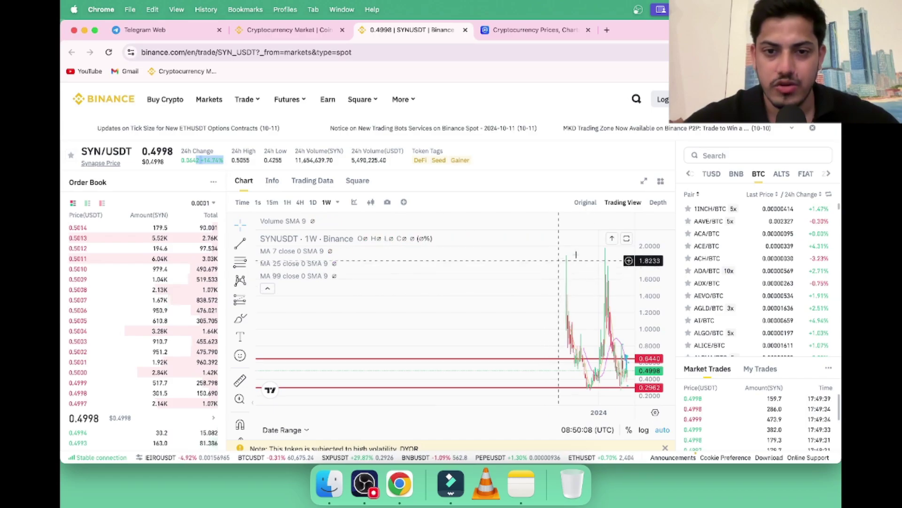
{"action": "left_click", "coordinate": [272, 202]}
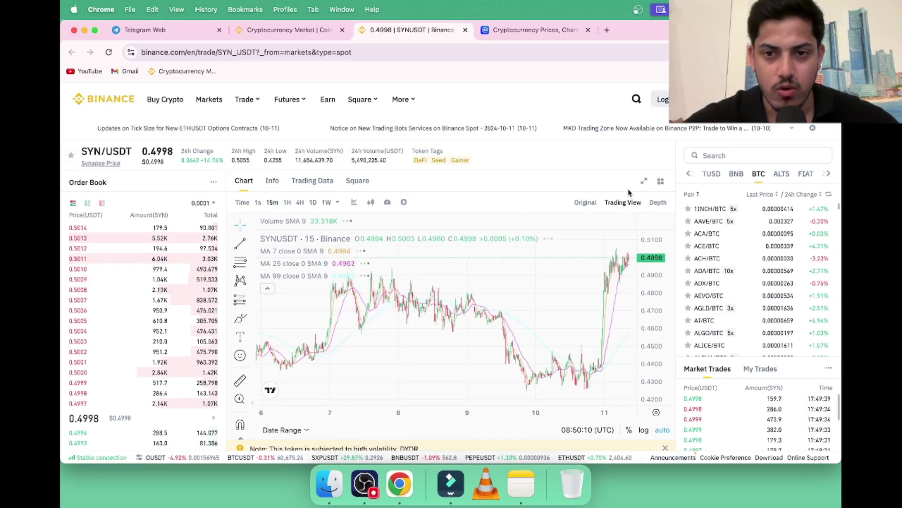
{"action": "scroll", "coordinate": [558, 317], "scroll_direction": "down", "scroll_amount": 2}
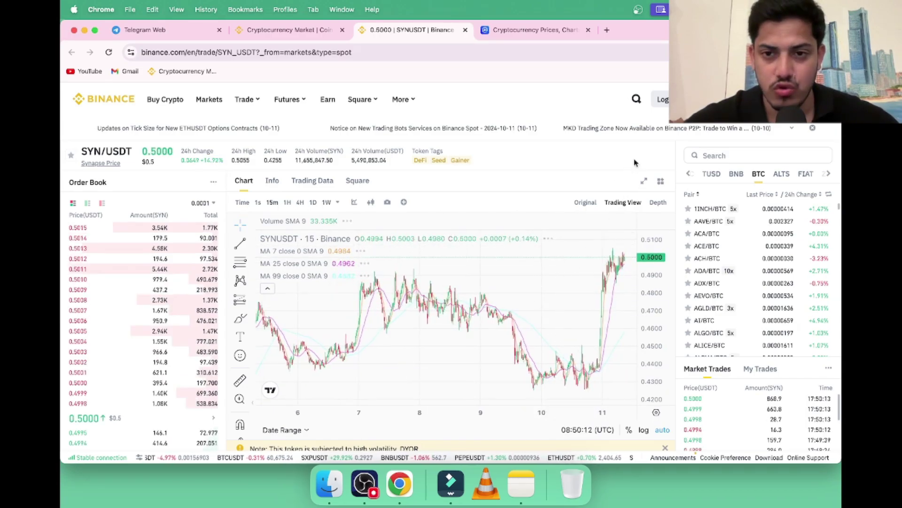
- Expand the SYN/USDT chart to 4-hour candles and hand-draw a cyan curve across recent prices
{"action": "left_click", "coordinate": [643, 183]}
{"action": "scroll", "coordinate": [595, 205], "scroll_direction": "down", "scroll_amount": 2}
{"action": "scroll", "coordinate": [594, 207], "scroll_direction": "down", "scroll_amount": 2}
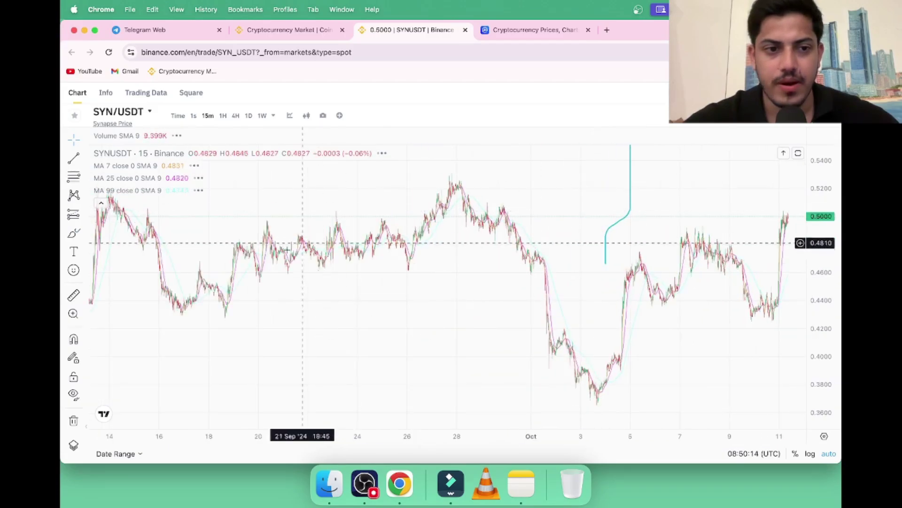
{"action": "scroll", "coordinate": [561, 270], "scroll_direction": "right", "scroll_amount": 2}
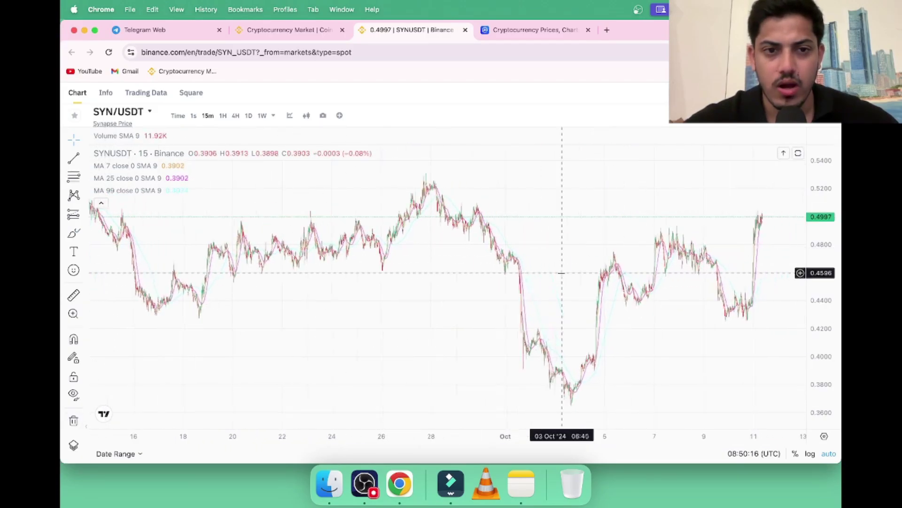
{"action": "left_click", "coordinate": [222, 116]}
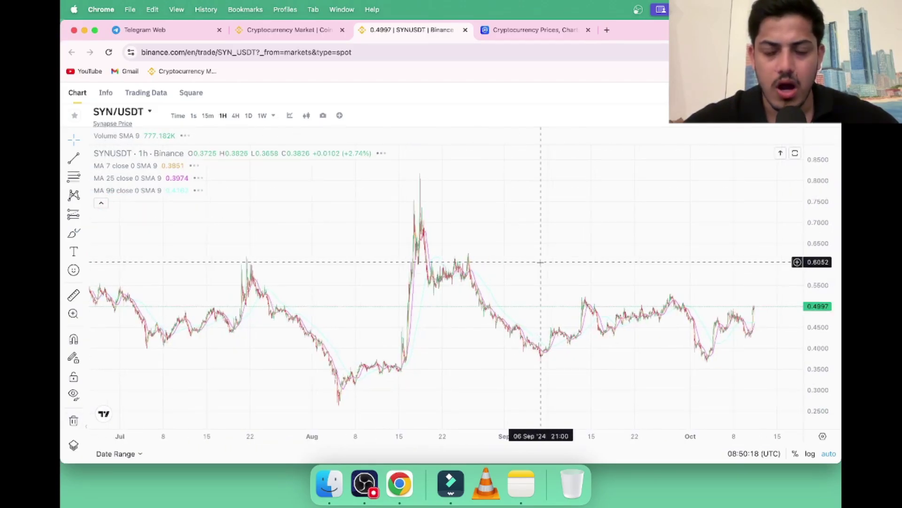
{"action": "scroll", "coordinate": [615, 328], "scroll_direction": "up", "scroll_amount": 2}
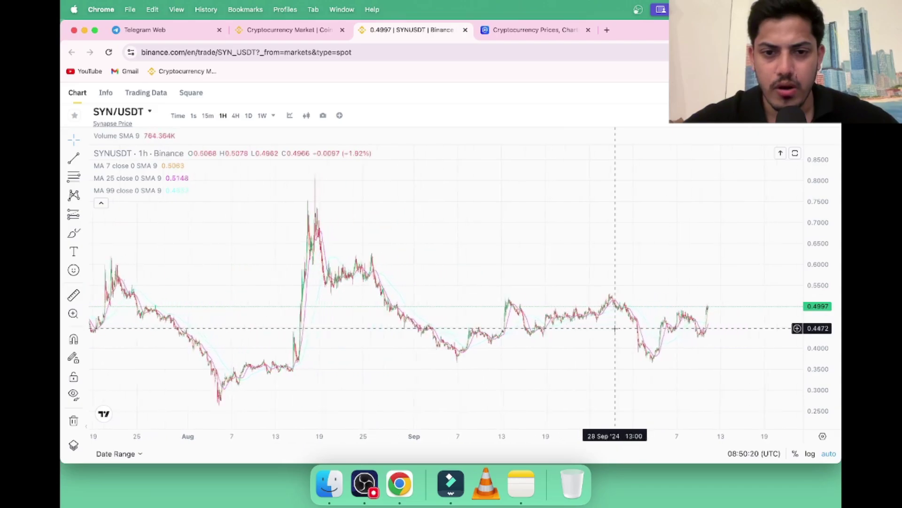
{"action": "left_click", "coordinate": [236, 116]}
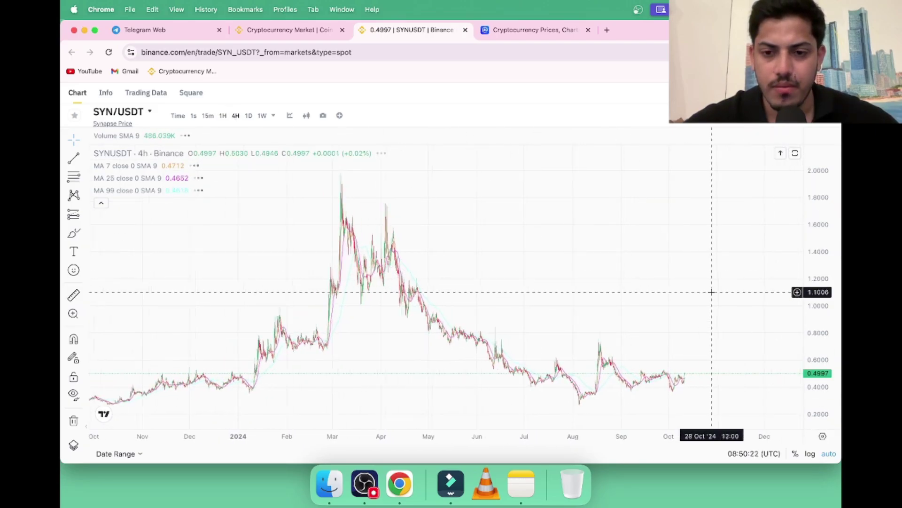
{"action": "scroll", "coordinate": [710, 291], "scroll_direction": "up", "scroll_amount": 3}
{"action": "scroll", "coordinate": [712, 291], "scroll_direction": "up", "scroll_amount": 2}
{"action": "scroll", "coordinate": [520, 303], "scroll_direction": "up", "scroll_amount": 2}
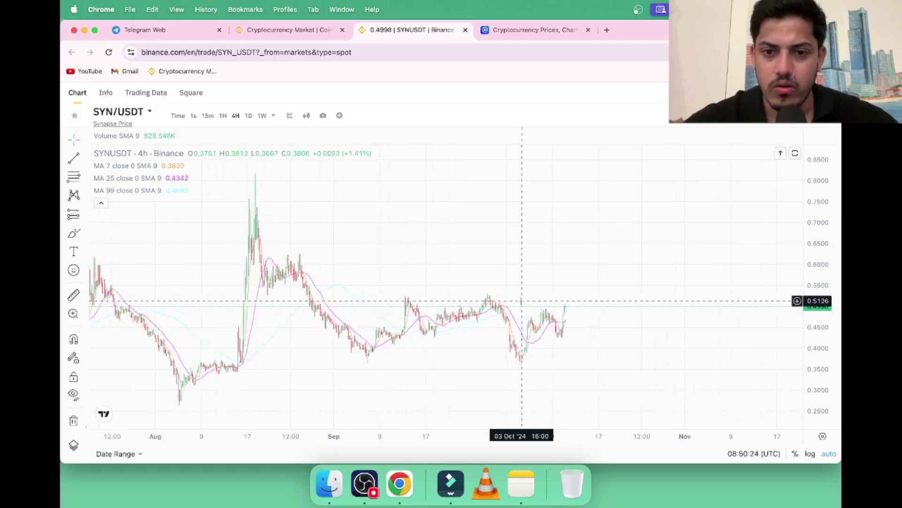
{"action": "scroll", "coordinate": [520, 303], "scroll_direction": "up", "scroll_amount": 2}
{"action": "scroll", "coordinate": [523, 305], "scroll_direction": "up", "scroll_amount": 2}
{"action": "scroll", "coordinate": [523, 305], "scroll_direction": "up", "scroll_amount": 2}
{"action": "scroll", "coordinate": [605, 263], "scroll_direction": "up", "scroll_amount": 2}
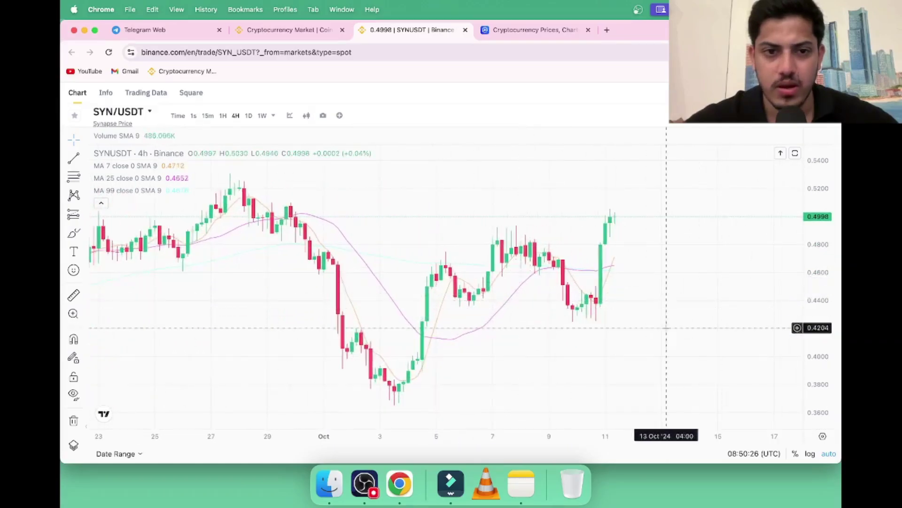
{"action": "scroll", "coordinate": [606, 263], "scroll_direction": "down", "scroll_amount": 2}
{"action": "scroll", "coordinate": [606, 263], "scroll_direction": "down", "scroll_amount": 2}
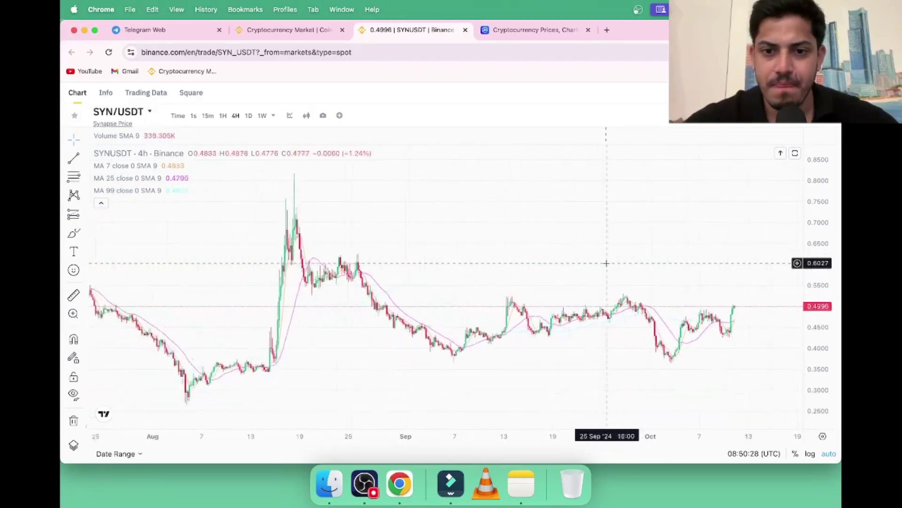
{"action": "scroll", "coordinate": [607, 262], "scroll_direction": "down", "scroll_amount": 2}
{"action": "scroll", "coordinate": [742, 325], "scroll_direction": "down", "scroll_amount": 1}
{"action": "scroll", "coordinate": [742, 325], "scroll_direction": "right", "scroll_amount": 3}
{"action": "scroll", "coordinate": [480, 282], "scroll_direction": "right", "scroll_amount": 3}
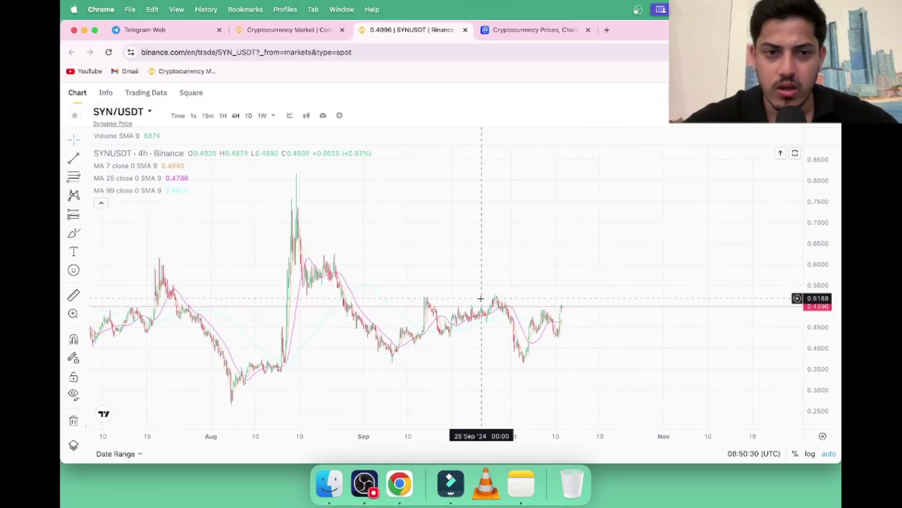
{"action": "left_click", "coordinate": [74, 233]}
{"action": "left_click_drag", "start_coordinate": [295, 329], "coordinate": [445, 328]}
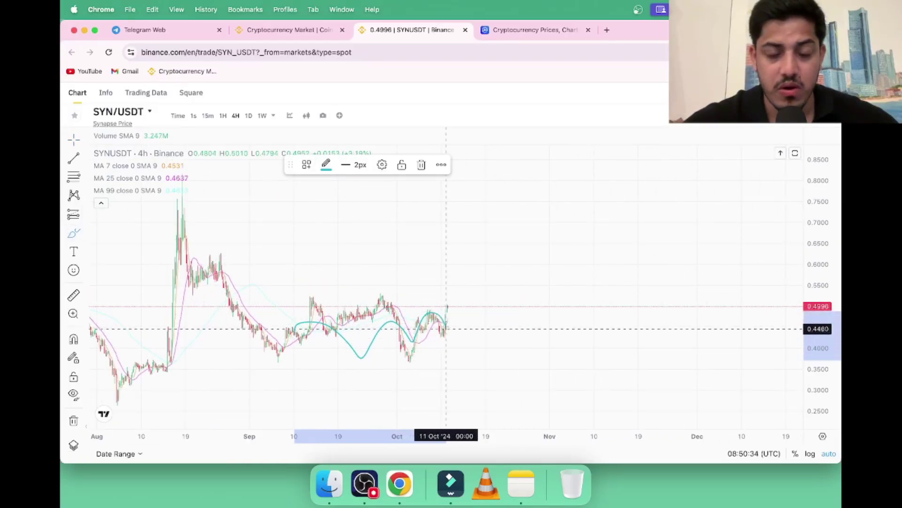
{"action": "scroll", "coordinate": [584, 306], "scroll_direction": "down", "scroll_amount": 5}
- Search 'syn' on CoinMarketCap and open the Synapse coin page
{"action": "left_click", "coordinate": [519, 31]}
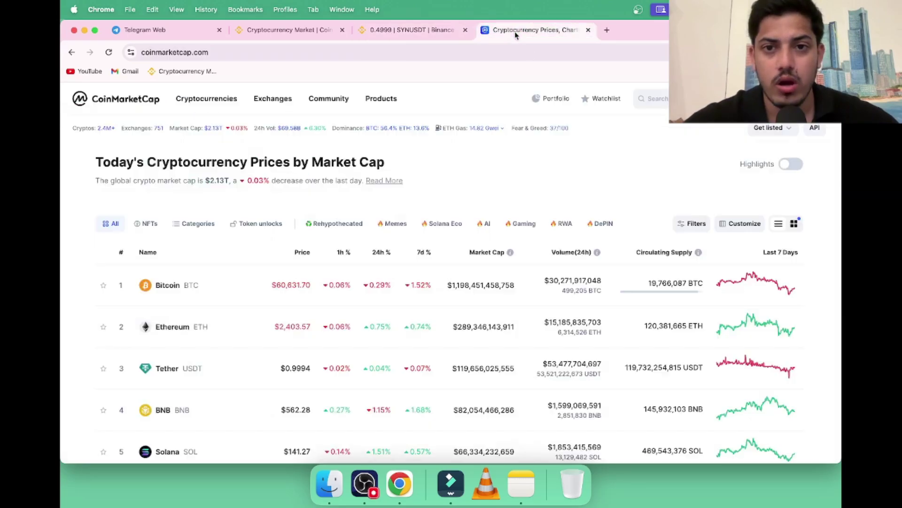
{"action": "left_click", "coordinate": [652, 99]}
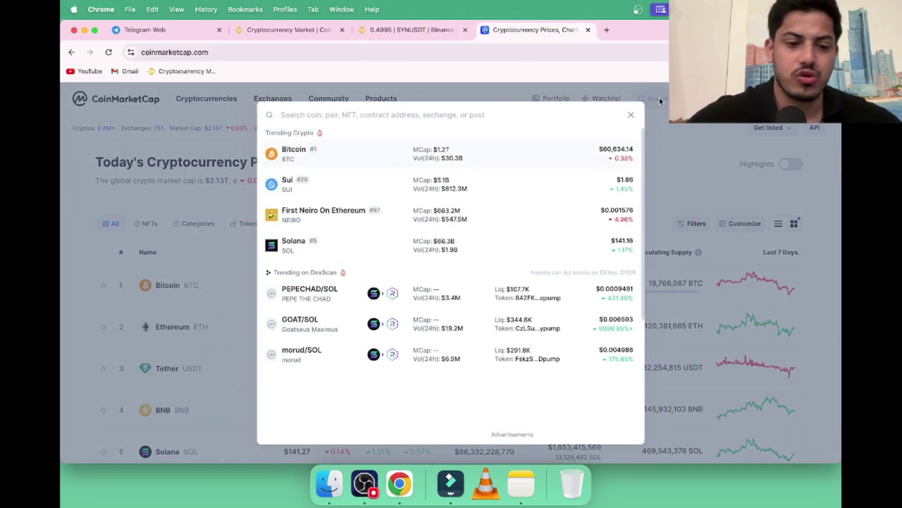
{"action": "type", "text": "syn"}
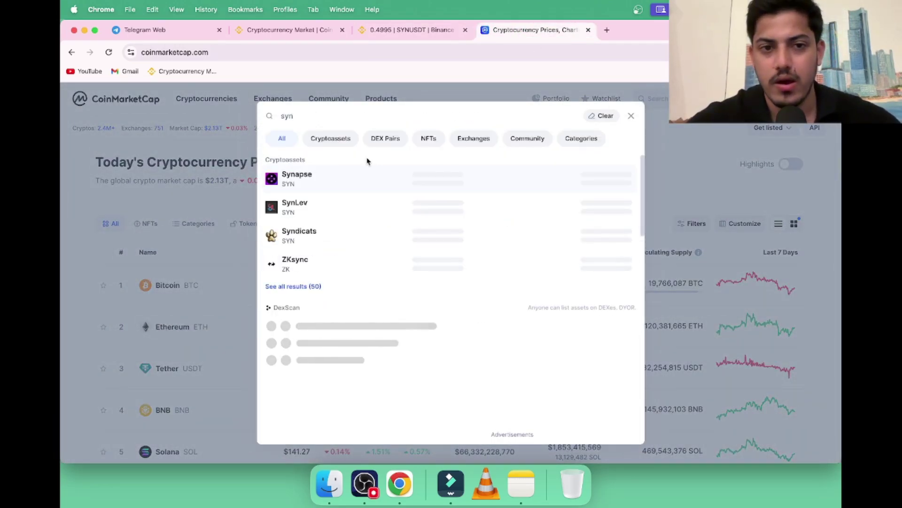
{"action": "left_click", "coordinate": [311, 176]}
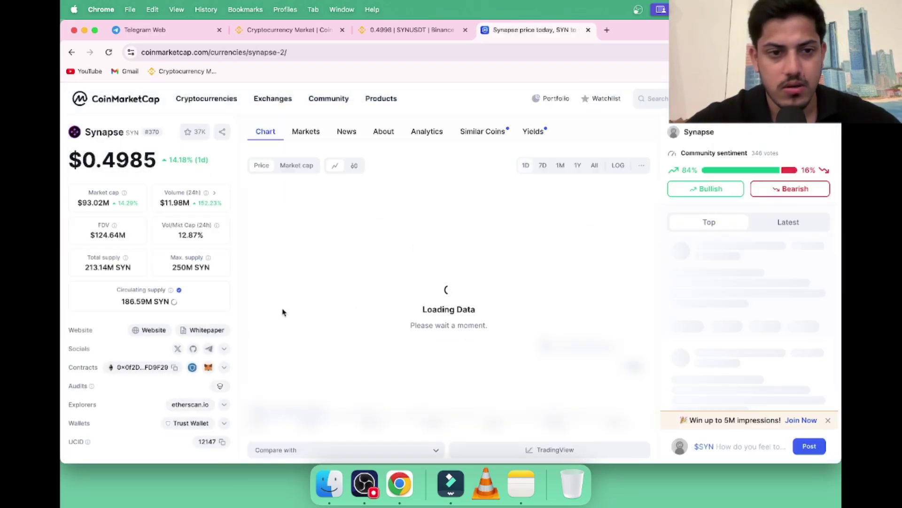
{"action": "mouse_move", "coordinate": [93, 202]}
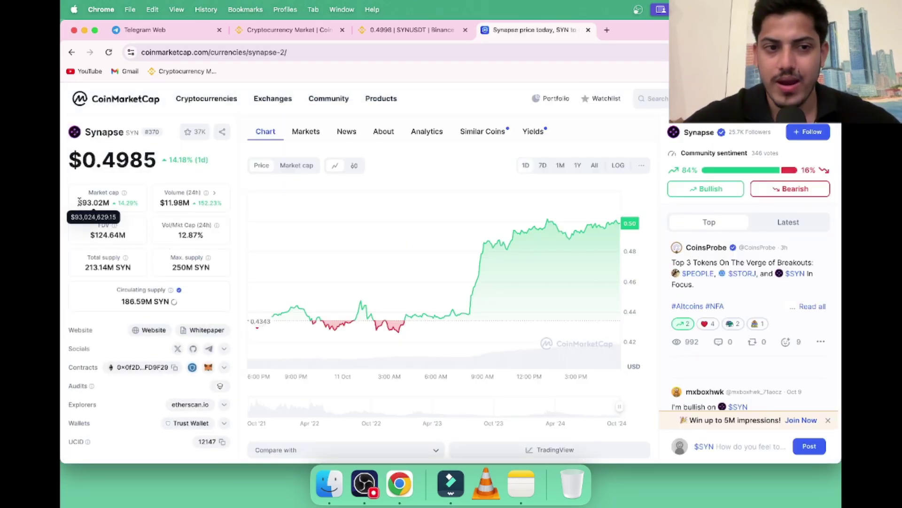
- Check Synapse's market cap and view its full tag list on CoinMarketCap
{"action": "left_click_drag", "start_coordinate": [79, 201], "coordinate": [122, 202]}
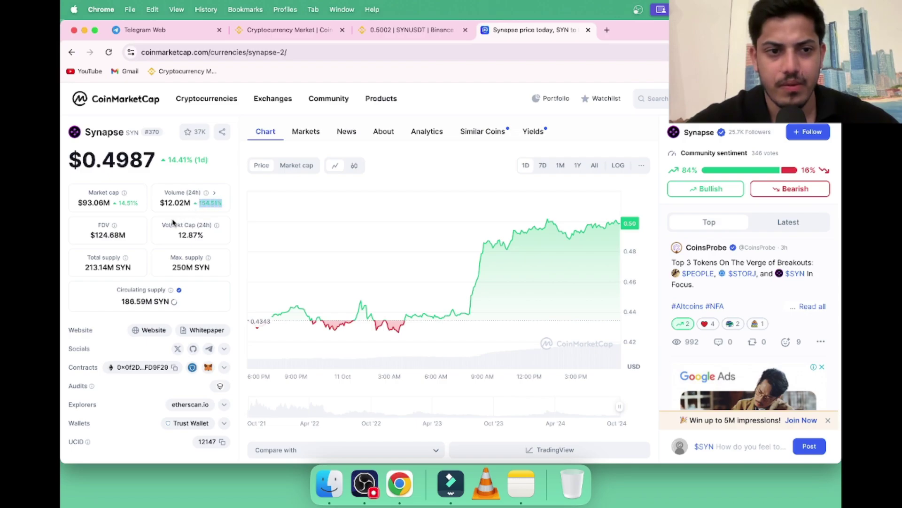
{"action": "scroll", "coordinate": [152, 243], "scroll_direction": "down", "scroll_amount": 1}
{"action": "scroll", "coordinate": [147, 249], "scroll_direction": "down", "scroll_amount": 3}
{"action": "scroll", "coordinate": [146, 248], "scroll_direction": "down", "scroll_amount": 4}
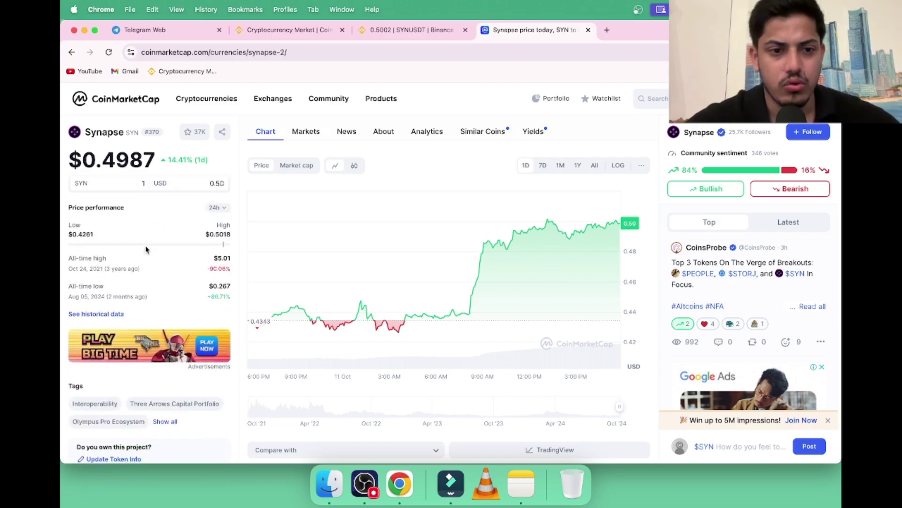
{"action": "scroll", "coordinate": [146, 250], "scroll_direction": "down", "scroll_amount": 2}
{"action": "scroll", "coordinate": [147, 253], "scroll_direction": "down", "scroll_amount": 2}
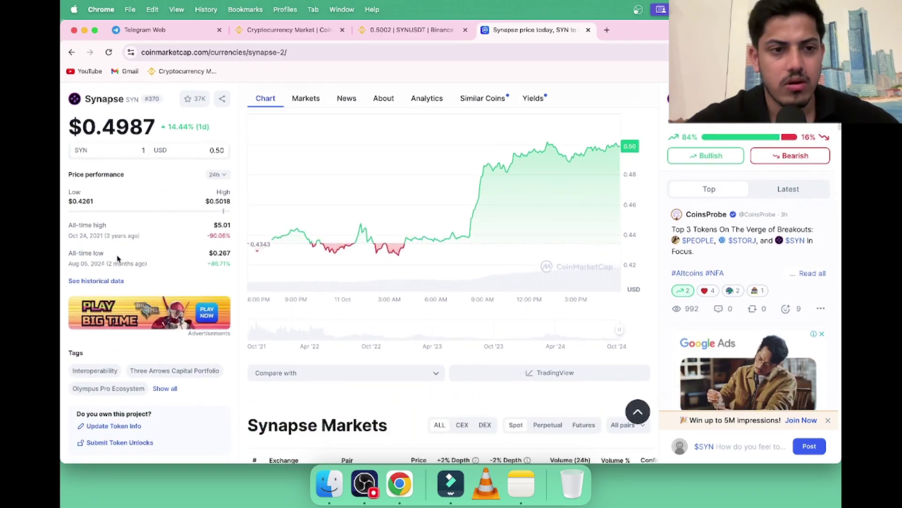
{"action": "scroll", "coordinate": [426, 378], "scroll_direction": "down", "scroll_amount": 3}
{"action": "scroll", "coordinate": [426, 378], "scroll_direction": "down", "scroll_amount": 3}
{"action": "scroll", "coordinate": [426, 378], "scroll_direction": "down", "scroll_amount": 1}
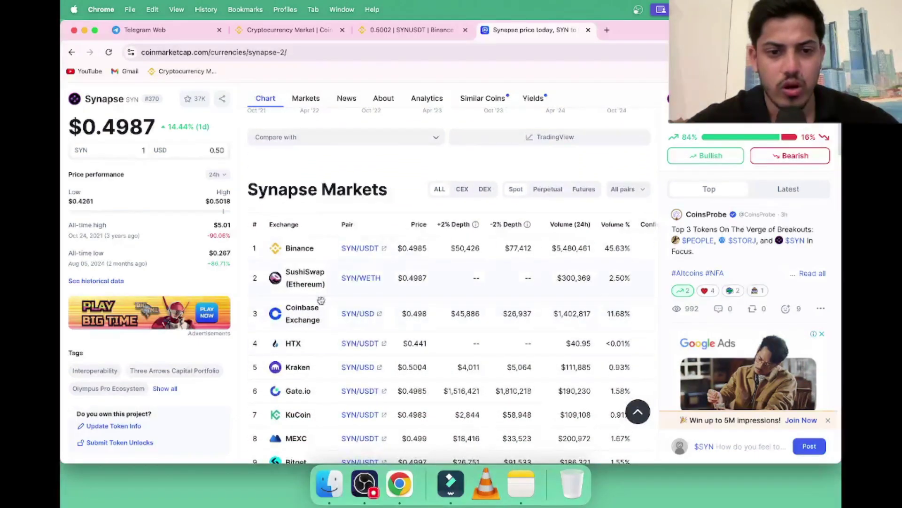
{"action": "scroll", "coordinate": [323, 356], "scroll_direction": "down", "scroll_amount": 1}
{"action": "scroll", "coordinate": [323, 356], "scroll_direction": "down", "scroll_amount": 1}
{"action": "left_click", "coordinate": [165, 389]}
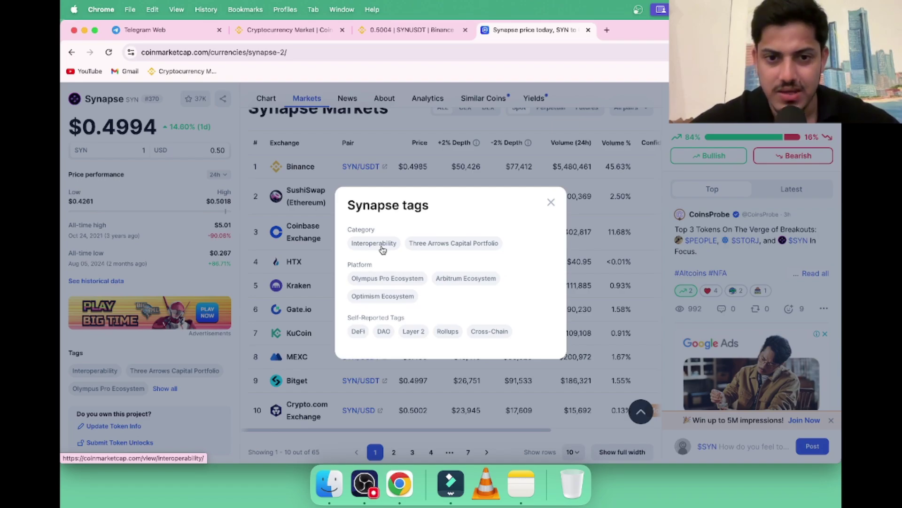
{"action": "left_click", "coordinate": [550, 203]}
- Clear the old cyan scribble and add a red horizontal support line at 0.3473
{"action": "left_click", "coordinate": [445, 32]}
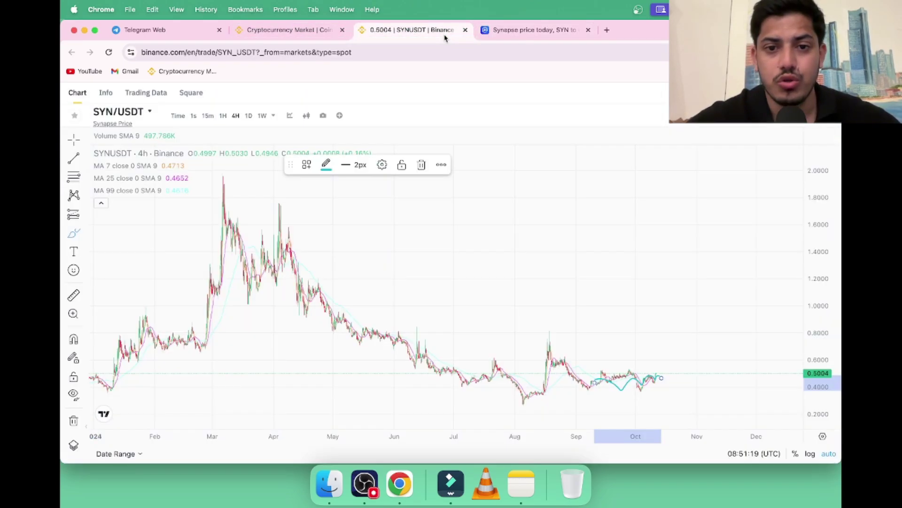
{"action": "scroll", "coordinate": [541, 315], "scroll_direction": "up", "scroll_amount": 2}
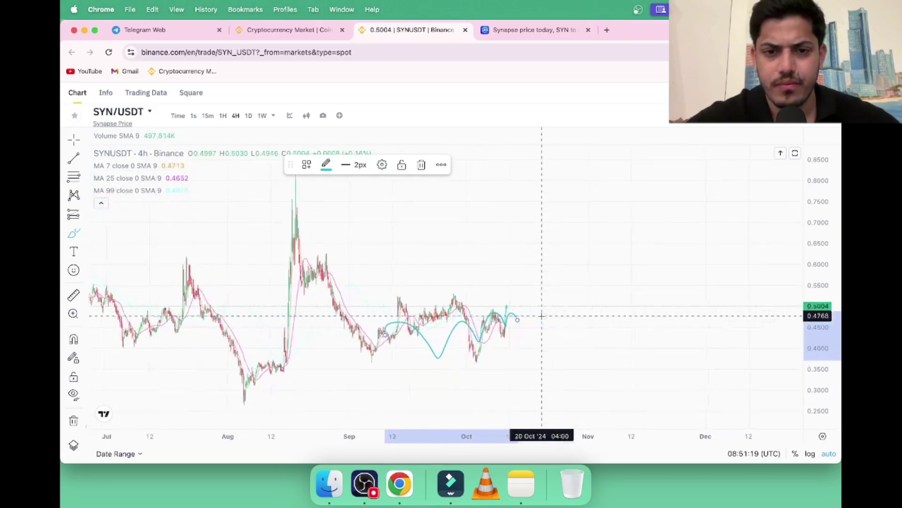
{"action": "left_click", "coordinate": [421, 164]}
{"action": "scroll", "coordinate": [448, 260], "scroll_direction": "down", "scroll_amount": 3}
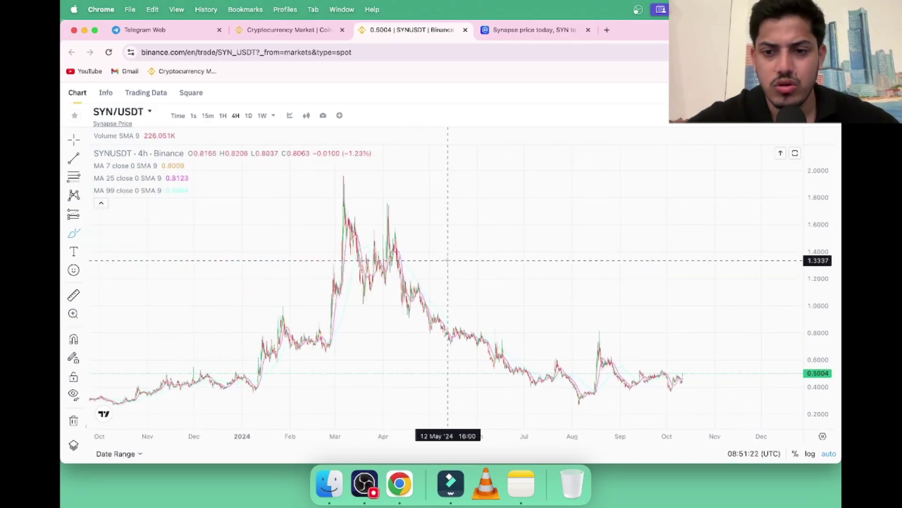
{"action": "scroll", "coordinate": [447, 260], "scroll_direction": "up", "scroll_amount": 2}
{"action": "scroll", "coordinate": [447, 260], "scroll_direction": "up", "scroll_amount": 2}
{"action": "scroll", "coordinate": [447, 260], "scroll_direction": "up", "scroll_amount": 2}
{"action": "scroll", "coordinate": [448, 261], "scroll_direction": "up", "scroll_amount": 2}
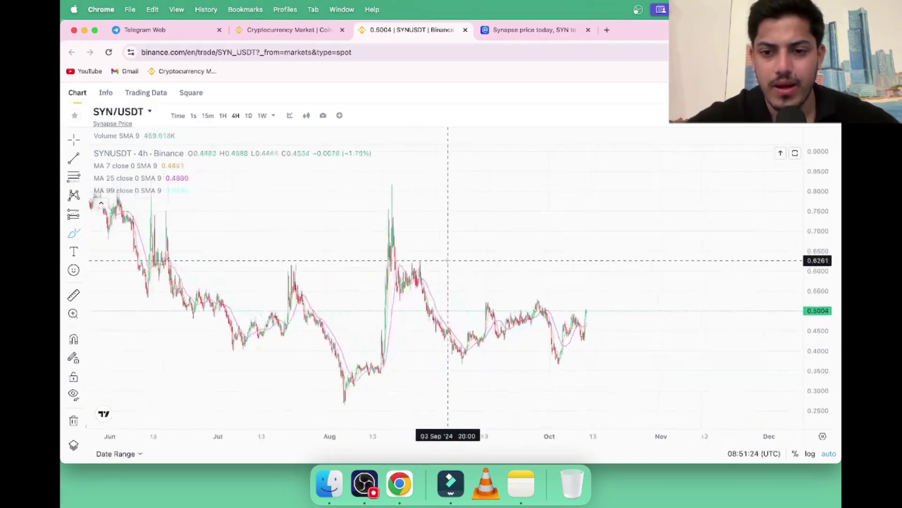
{"action": "scroll", "coordinate": [448, 261], "scroll_direction": "up", "scroll_amount": 2}
{"action": "scroll", "coordinate": [448, 260], "scroll_direction": "up", "scroll_amount": 2}
{"action": "scroll", "coordinate": [322, 282], "scroll_direction": "up", "scroll_amount": 2}
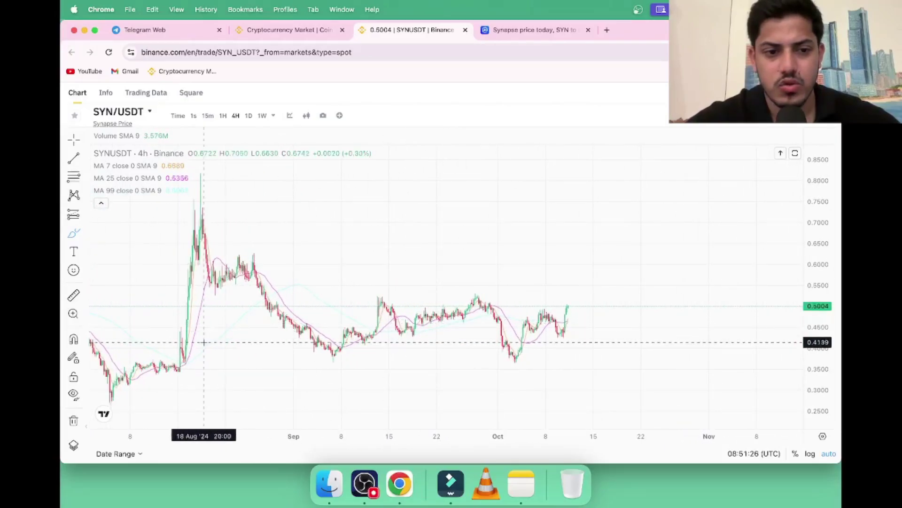
{"action": "left_click", "coordinate": [84, 161]}
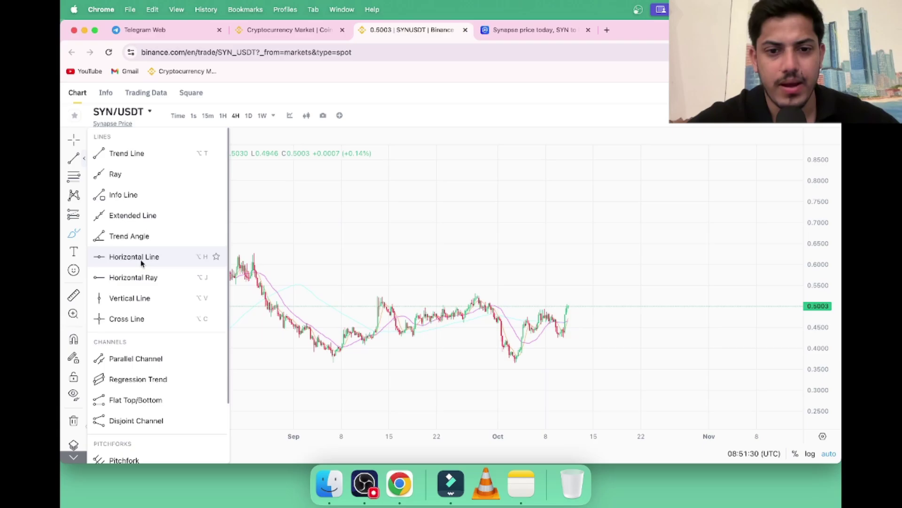
{"action": "left_click", "coordinate": [141, 257]}
{"action": "left_click", "coordinate": [251, 370]}
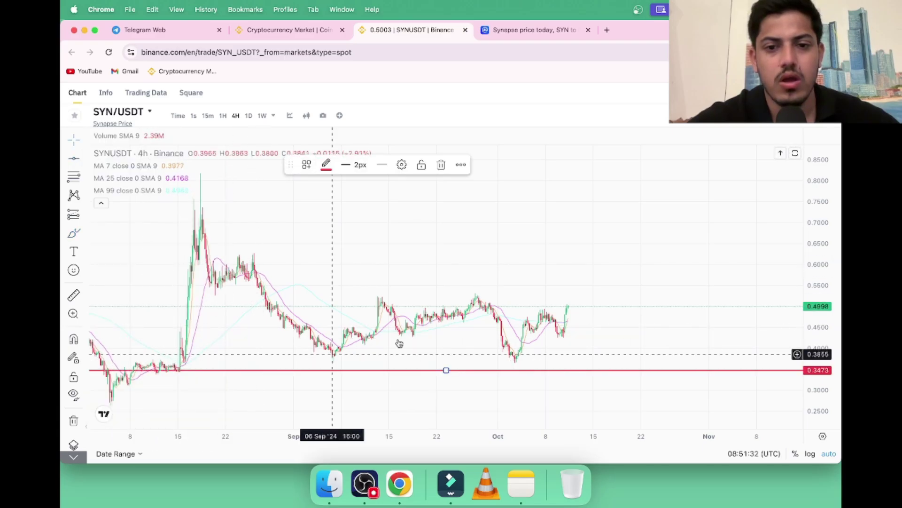
{"action": "scroll", "coordinate": [491, 369], "scroll_direction": "down", "scroll_amount": 2}
{"action": "left_click", "coordinate": [74, 234]}
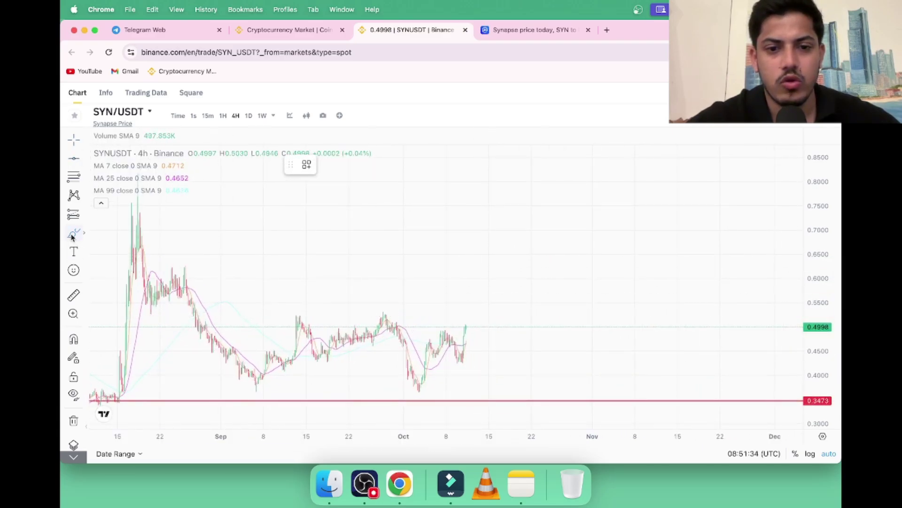
- Hand-draw small cyan circles at the latest candles and on the 0.3473 support line
{"action": "left_click_drag", "start_coordinate": [477, 322], "coordinate": [479, 324]}
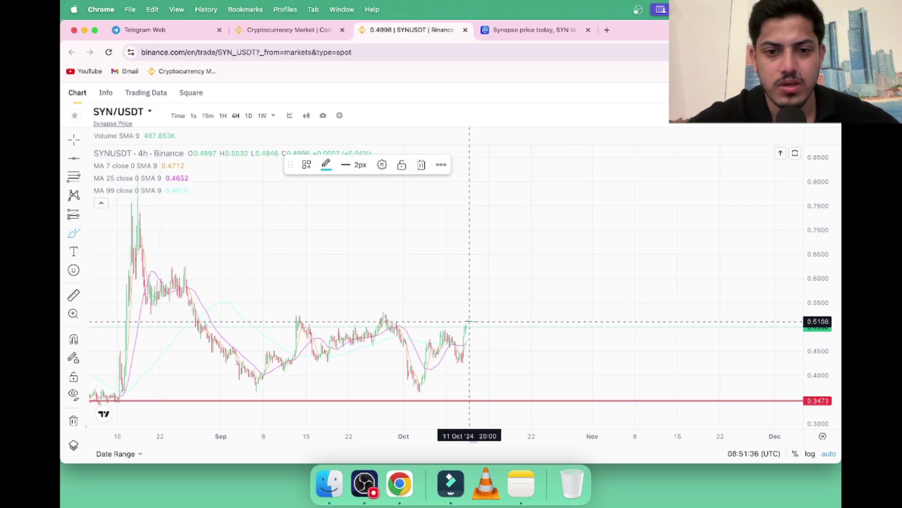
{"action": "mouse_move", "coordinate": [522, 396]}
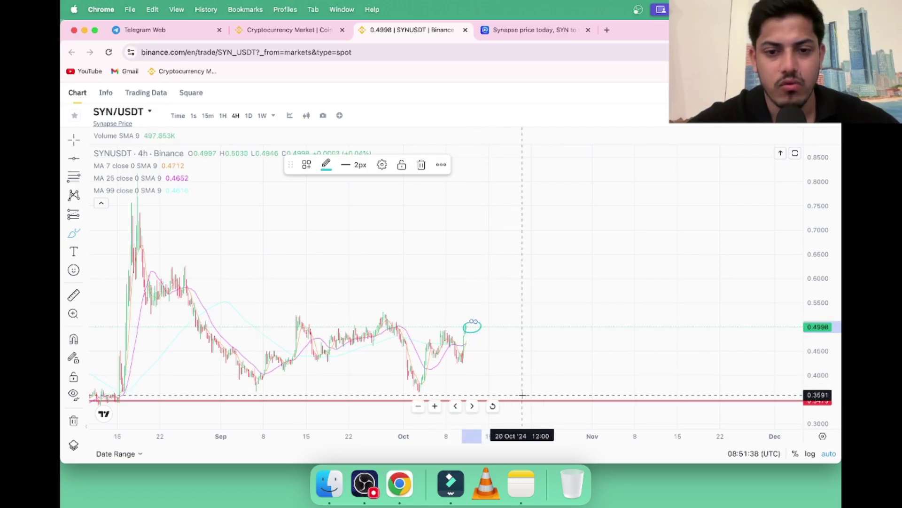
{"action": "left_click_drag", "start_coordinate": [521, 392], "coordinate": [519, 393]}
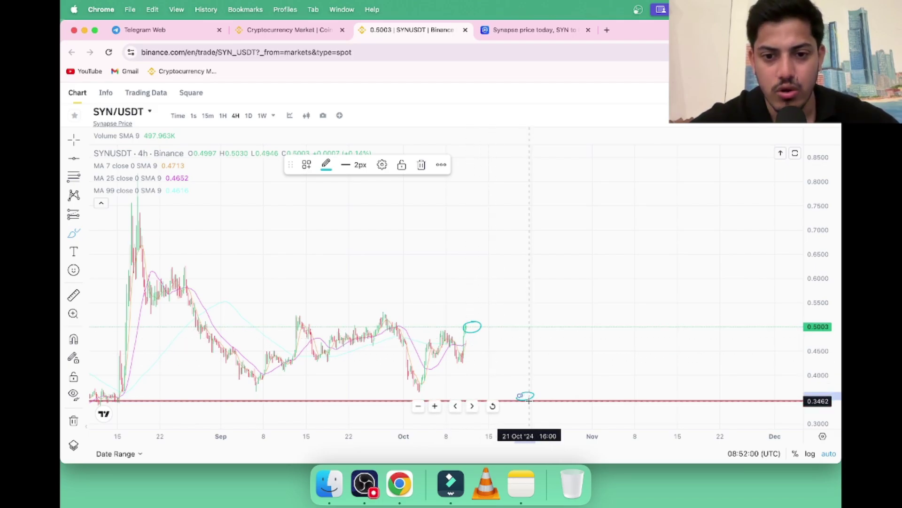
{"action": "scroll", "coordinate": [529, 401], "scroll_direction": "down", "scroll_amount": 2}
{"action": "scroll", "coordinate": [529, 401], "scroll_direction": "down", "scroll_amount": 2}
{"action": "scroll", "coordinate": [529, 400], "scroll_direction": "down", "scroll_amount": 2}
{"action": "scroll", "coordinate": [532, 395], "scroll_direction": "down", "scroll_amount": 1}
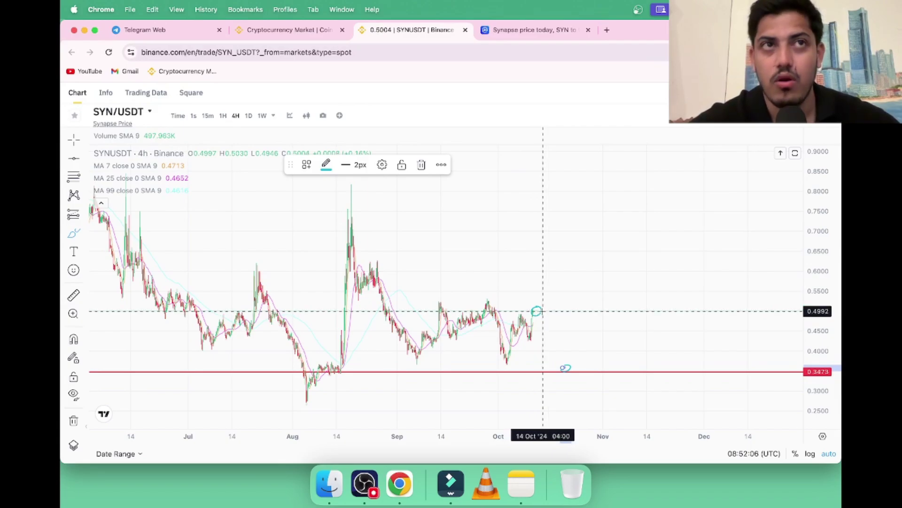
{"action": "scroll", "coordinate": [489, 281], "scroll_direction": "down", "scroll_amount": 2}
{"action": "scroll", "coordinate": [489, 279], "scroll_direction": "down", "scroll_amount": 1}
{"action": "scroll", "coordinate": [490, 280], "scroll_direction": "down", "scroll_amount": 2}
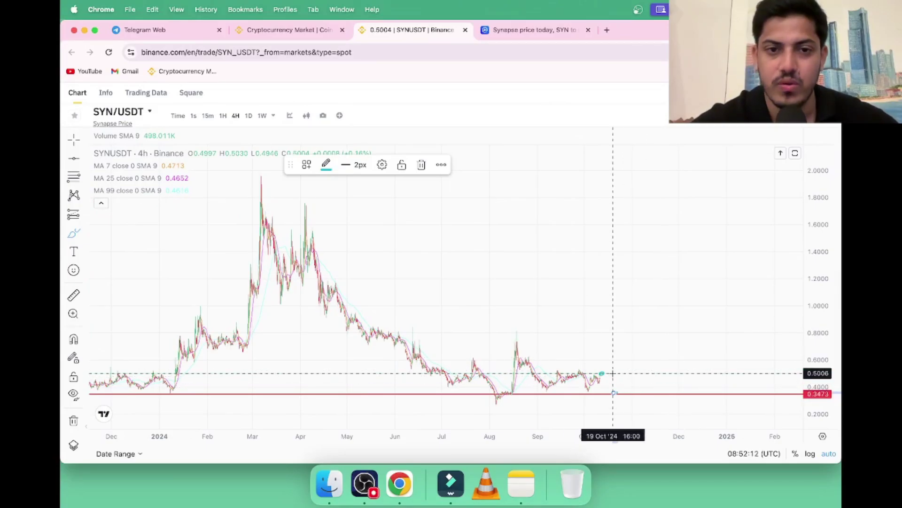
- Show daily candles and draw two short cyan range lines over earlier and recent consolidations
{"action": "left_click", "coordinate": [248, 115]}
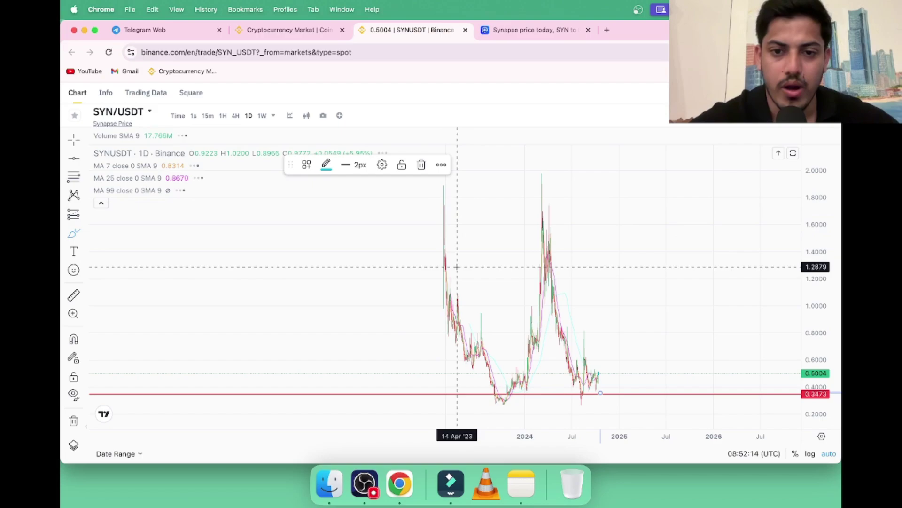
{"action": "scroll", "coordinate": [452, 260], "scroll_direction": "right", "scroll_amount": 2}
{"action": "scroll", "coordinate": [451, 258], "scroll_direction": "up", "scroll_amount": 3}
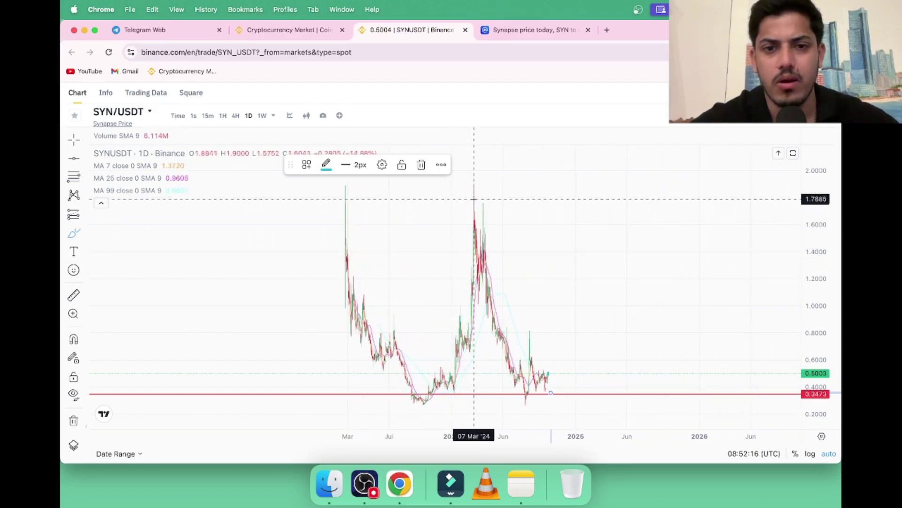
{"action": "scroll", "coordinate": [429, 352], "scroll_direction": "up", "scroll_amount": 3}
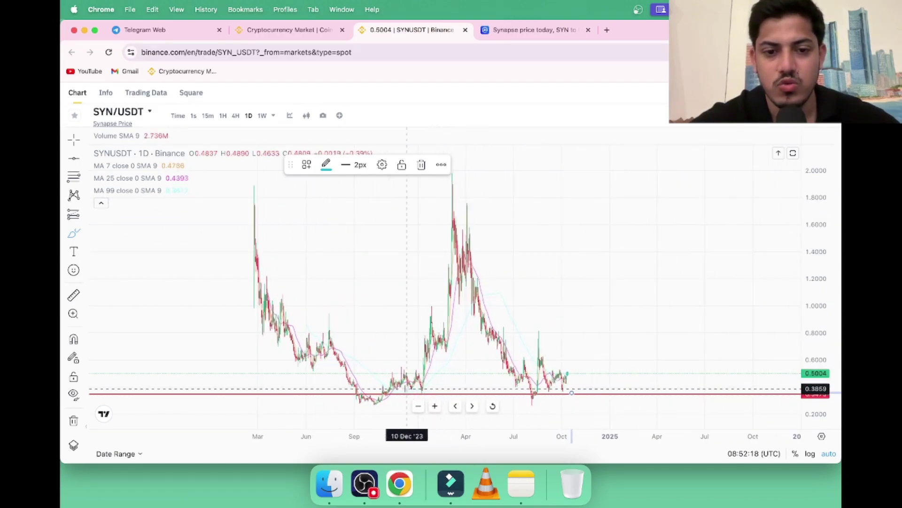
{"action": "left_click", "coordinate": [392, 372]}
{"action": "left_click", "coordinate": [467, 372]}
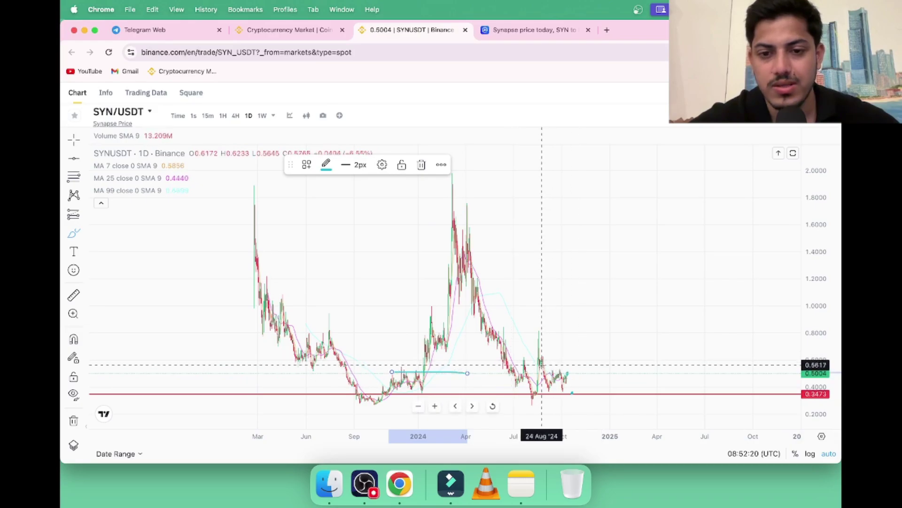
{"action": "left_click", "coordinate": [533, 368]}
{"action": "left_click", "coordinate": [577, 368]}
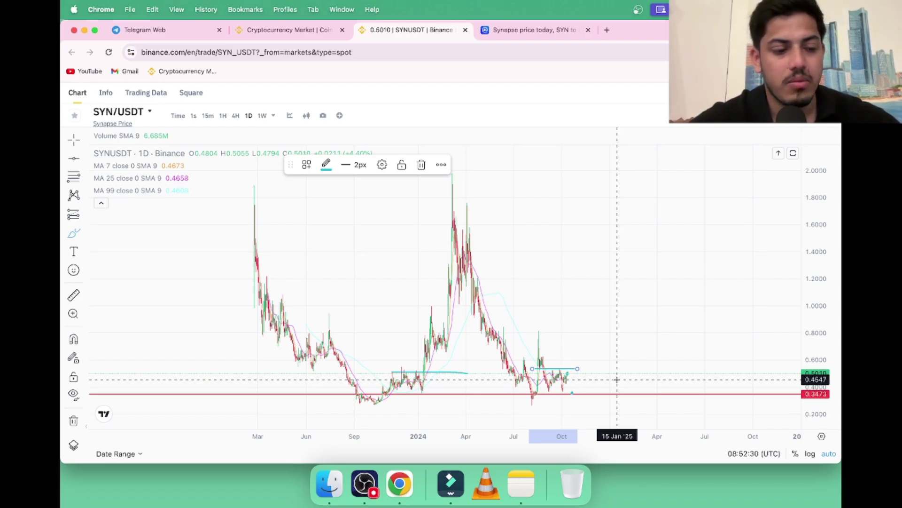
{"action": "scroll", "coordinate": [617, 379], "scroll_direction": "up", "scroll_amount": 2}
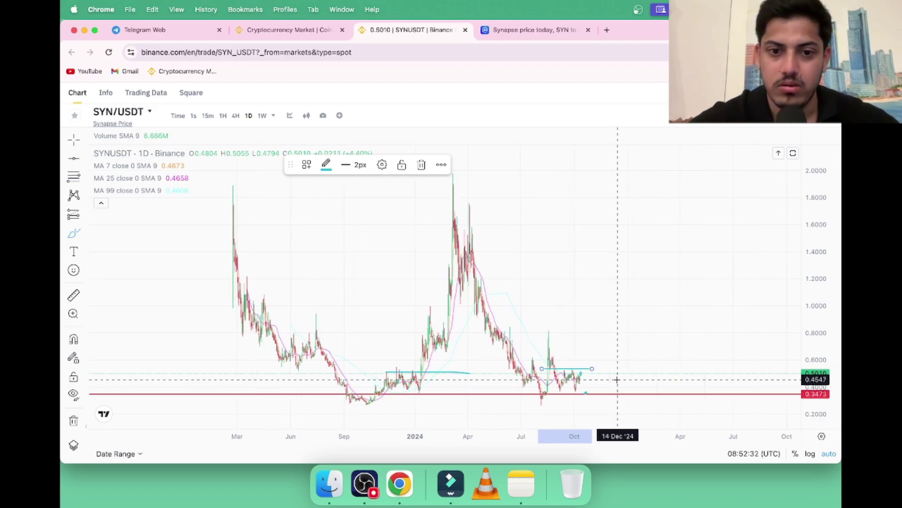
{"action": "scroll", "coordinate": [616, 379], "scroll_direction": "up", "scroll_amount": 2}
{"action": "scroll", "coordinate": [617, 379], "scroll_direction": "up", "scroll_amount": 2}
{"action": "scroll", "coordinate": [617, 379], "scroll_direction": "up", "scroll_amount": 1}
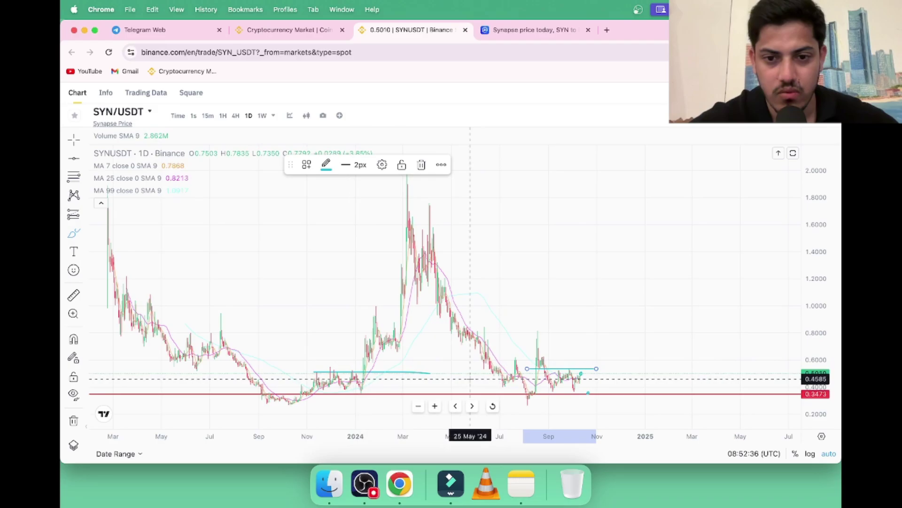
{"action": "left_click_drag", "start_coordinate": [580, 368], "coordinate": [682, 146]}
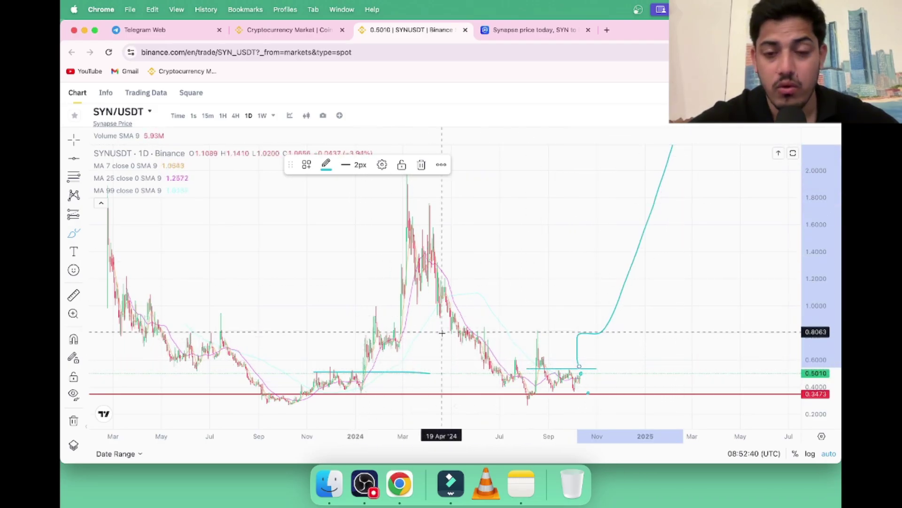
{"action": "scroll", "coordinate": [523, 317], "scroll_direction": "up", "scroll_amount": 2}
{"action": "scroll", "coordinate": [523, 317], "scroll_direction": "up", "scroll_amount": 2}
{"action": "scroll", "coordinate": [536, 320], "scroll_direction": "up", "scroll_amount": 2}
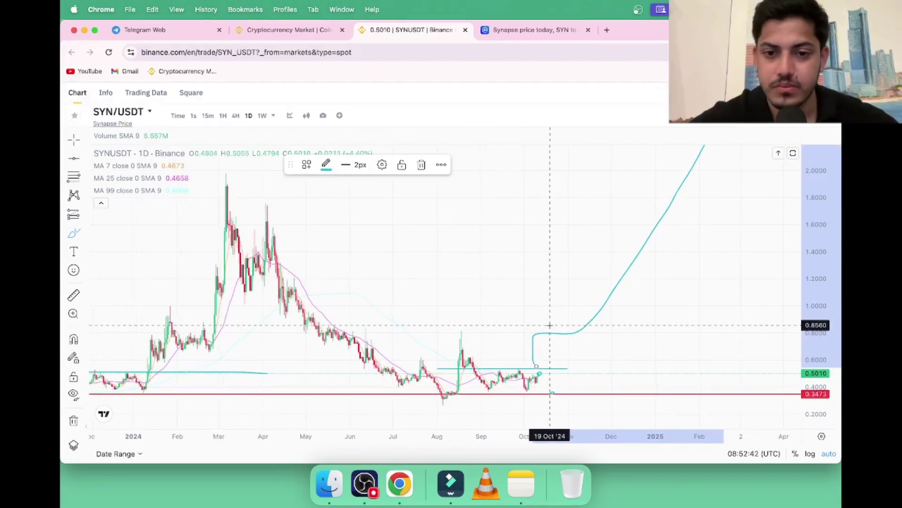
{"action": "scroll", "coordinate": [547, 322], "scroll_direction": "up", "scroll_amount": 2}
{"action": "scroll", "coordinate": [580, 359], "scroll_direction": "up", "scroll_amount": 2}
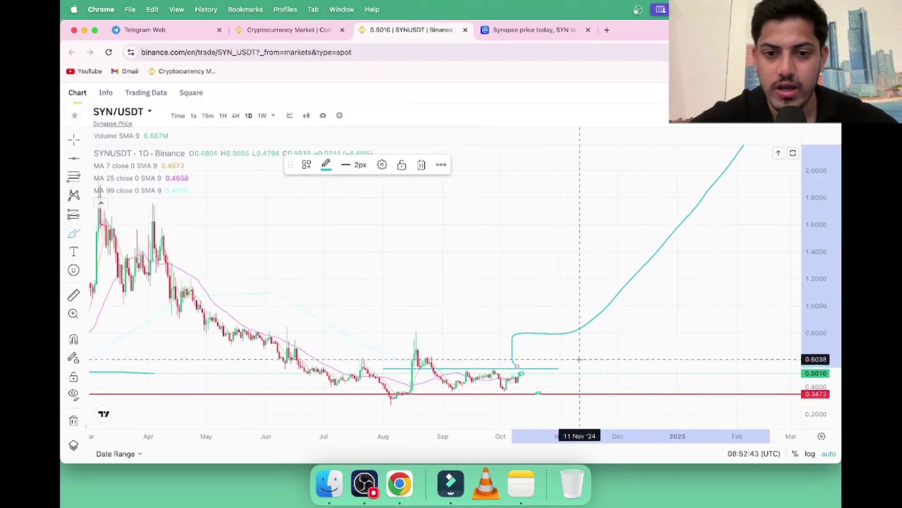
{"action": "left_click", "coordinate": [422, 164]}
{"action": "scroll", "coordinate": [496, 261], "scroll_direction": "down", "scroll_amount": 2}
{"action": "scroll", "coordinate": [496, 261], "scroll_direction": "down", "scroll_amount": 2}
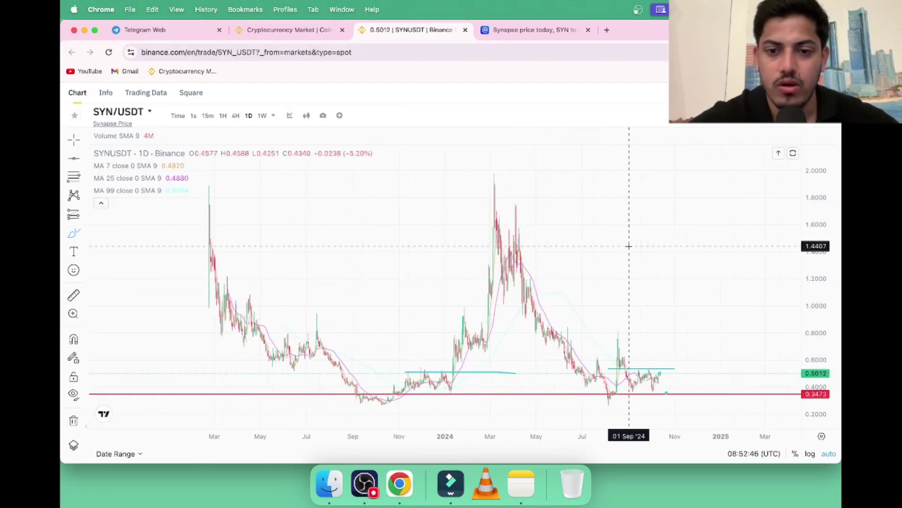
{"action": "scroll", "coordinate": [631, 243], "scroll_direction": "down", "scroll_amount": 2}
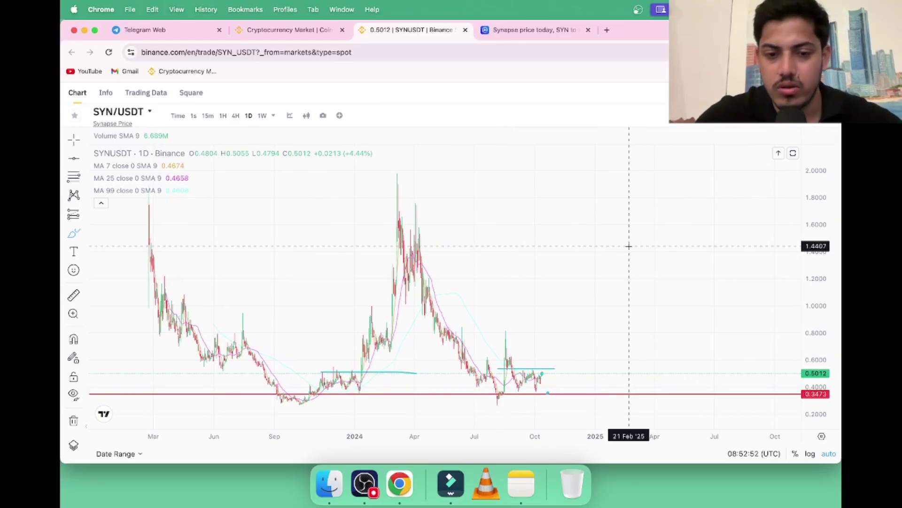
{"action": "scroll", "coordinate": [629, 245], "scroll_direction": "up", "scroll_amount": 1}
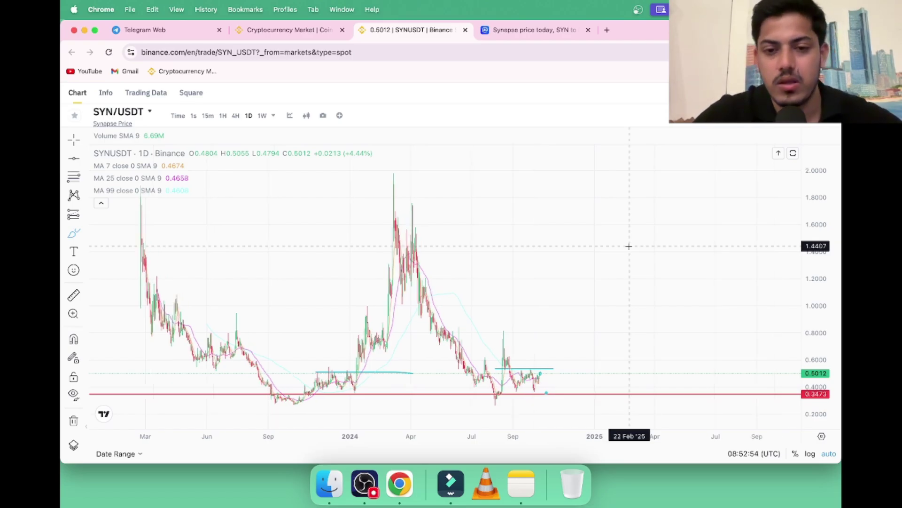
{"action": "scroll", "coordinate": [629, 245], "scroll_direction": "up", "scroll_amount": 2}
{"action": "scroll", "coordinate": [629, 246], "scroll_direction": "up", "scroll_amount": 2}
{"action": "scroll", "coordinate": [629, 245], "scroll_direction": "up", "scroll_amount": 2}
{"action": "scroll", "coordinate": [629, 245], "scroll_direction": "up", "scroll_amount": 2}
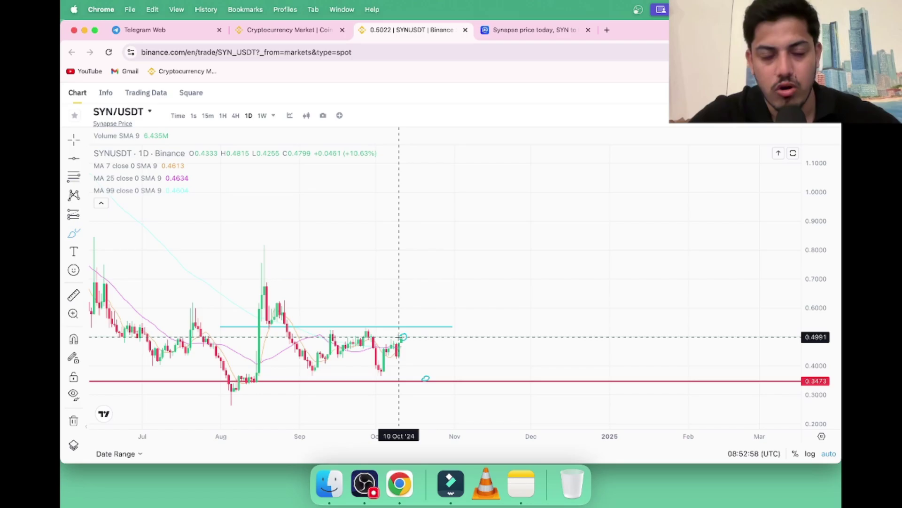
{"action": "scroll", "coordinate": [399, 336], "scroll_direction": "down", "scroll_amount": 1}
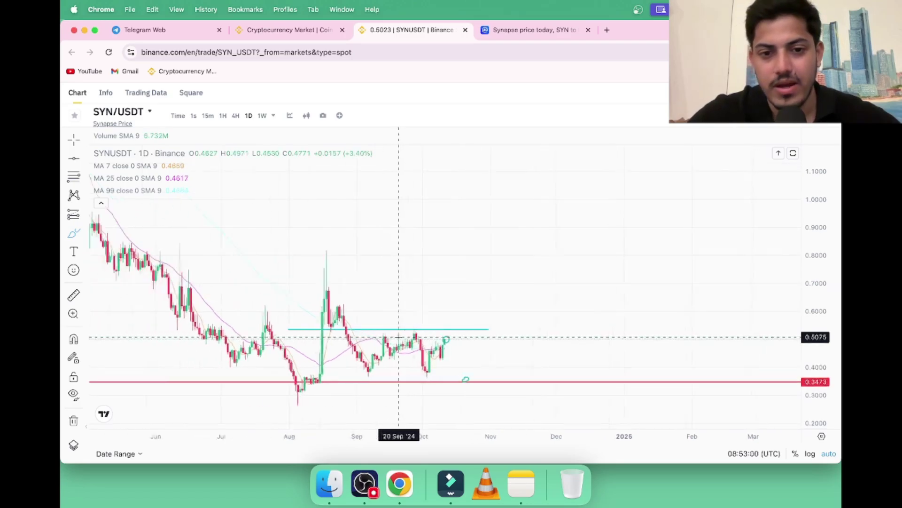
{"action": "scroll", "coordinate": [399, 337], "scroll_direction": "down", "scroll_amount": 2}
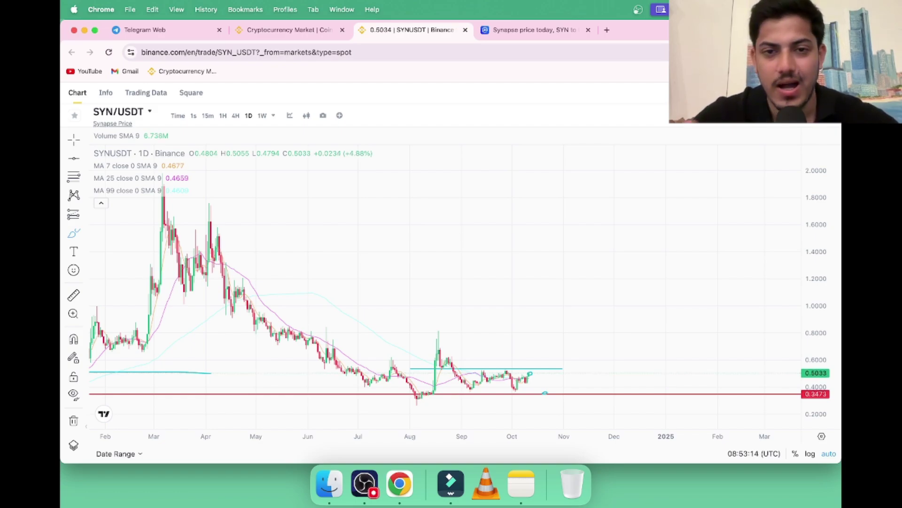
- Check the Telegram channel, then start a search of Binance's Markets Overview crypto list
{"action": "left_click", "coordinate": [296, 30]}
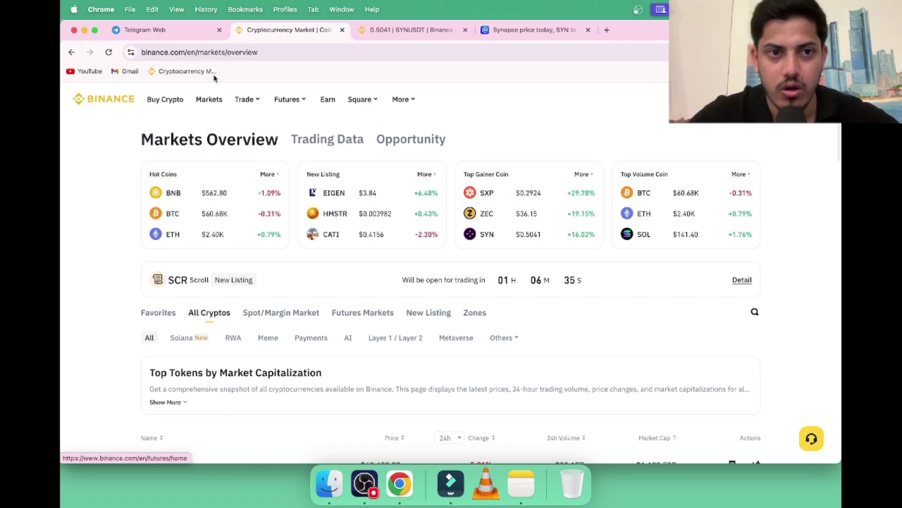
{"action": "left_click", "coordinate": [180, 30]}
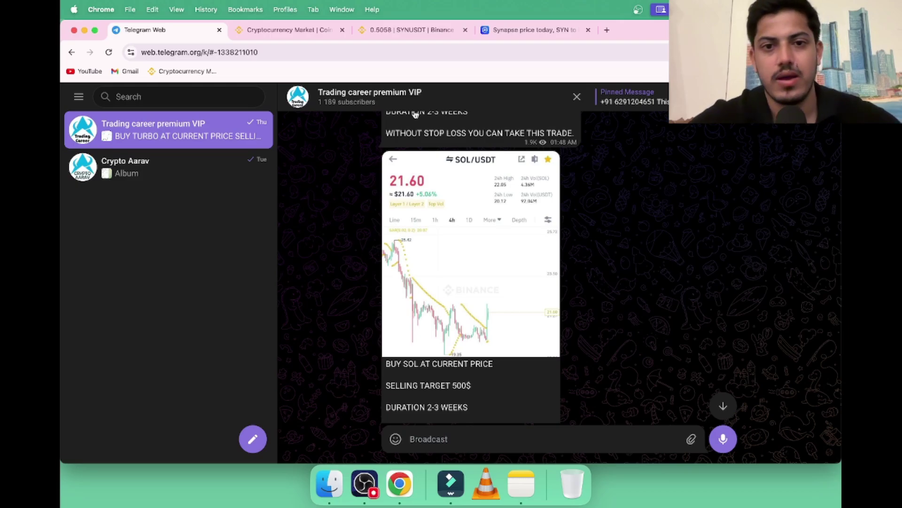
{"action": "left_click", "coordinate": [289, 30]}
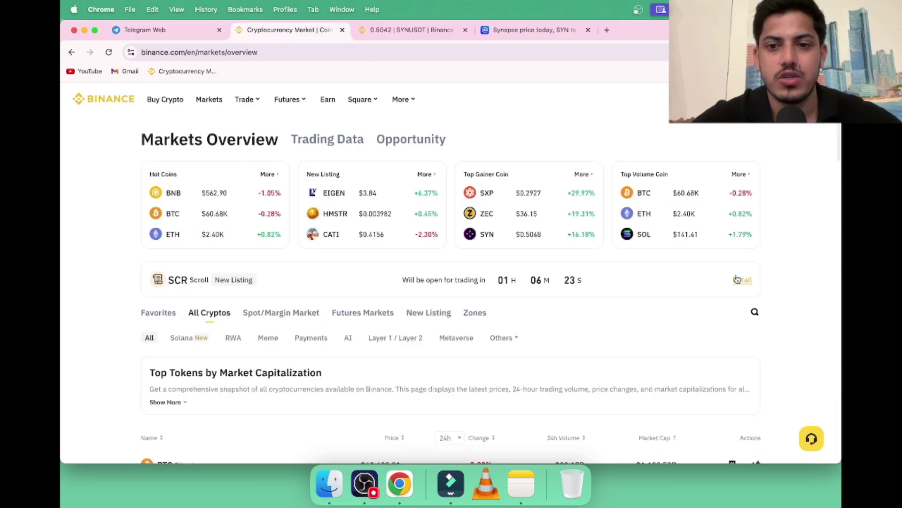
{"action": "left_click", "coordinate": [754, 312]}
{"action": "type", "text": "so"}
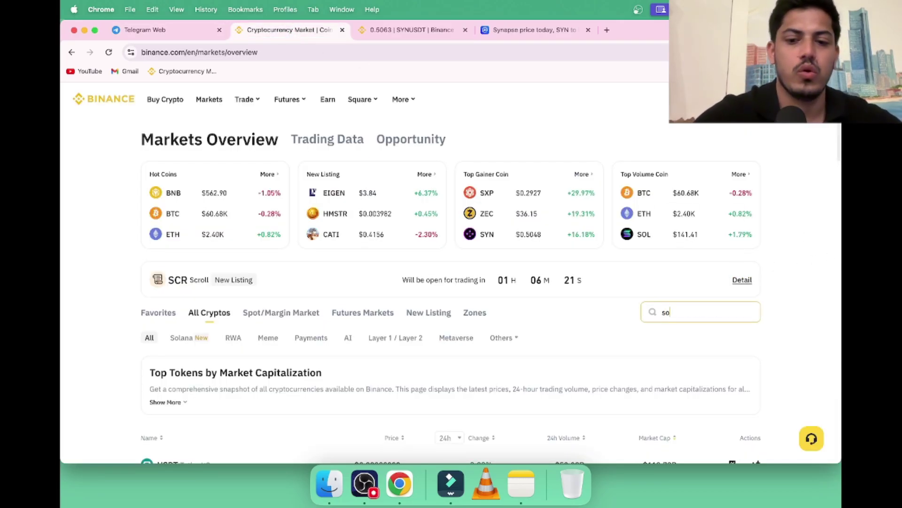
{"action": "type", "text": "l"}
{"action": "scroll", "coordinate": [732, 312], "scroll_direction": "down", "scroll_amount": 5}
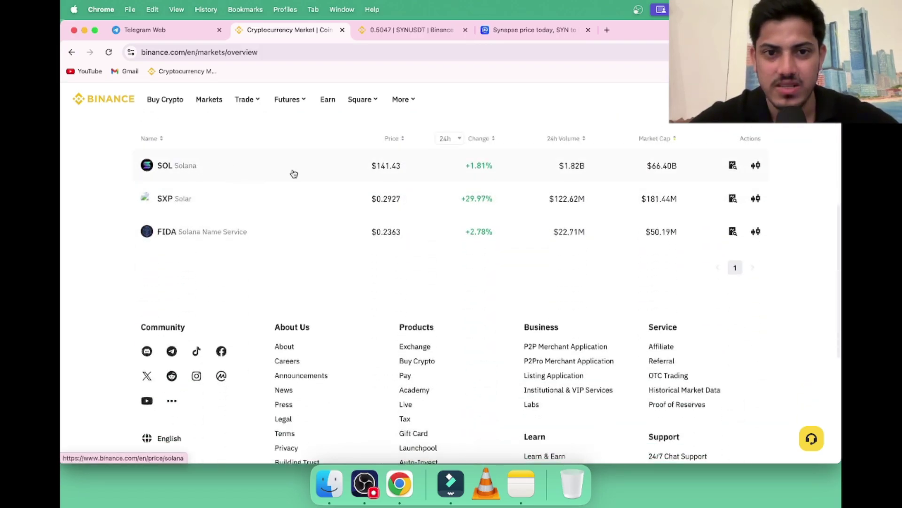
{"action": "scroll", "coordinate": [292, 174], "scroll_direction": "up", "scroll_amount": 10}
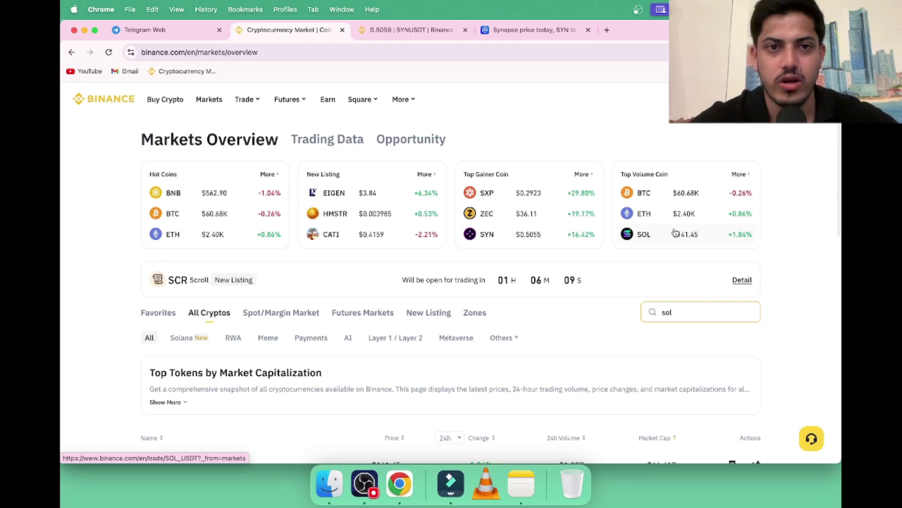
- View the SOL/USDT trade call in the Trading career premium VIP Telegram channel
{"action": "left_click", "coordinate": [197, 31]}
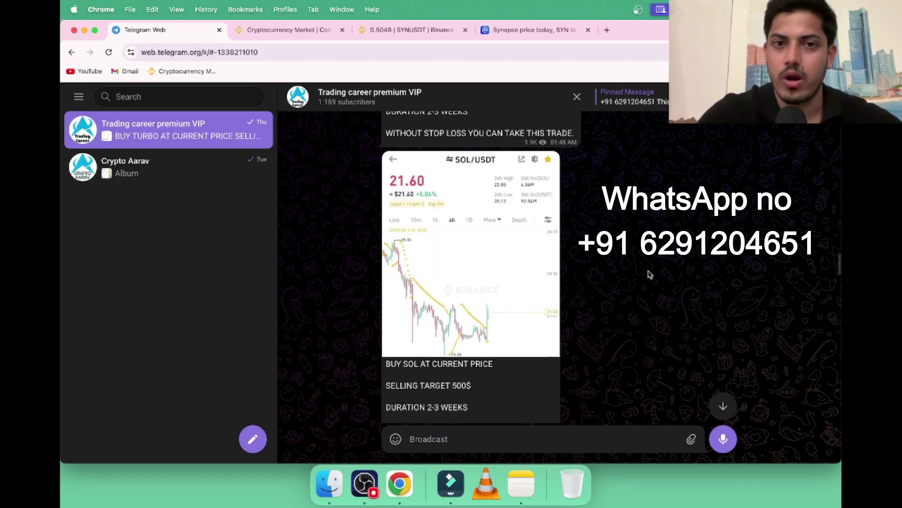
- Back on SYN/USDT, sketch a cyan parabolic curve rising steeply from the latest candle
{"action": "left_click", "coordinate": [406, 31]}
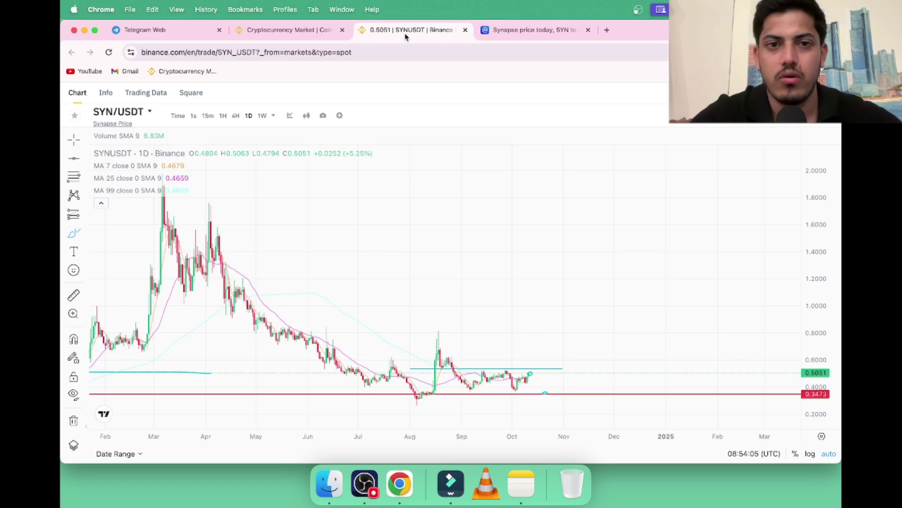
{"action": "scroll", "coordinate": [445, 389], "scroll_direction": "up", "scroll_amount": 3}
{"action": "scroll", "coordinate": [444, 388], "scroll_direction": "up", "scroll_amount": 3}
{"action": "scroll", "coordinate": [468, 387], "scroll_direction": "up", "scroll_amount": 2}
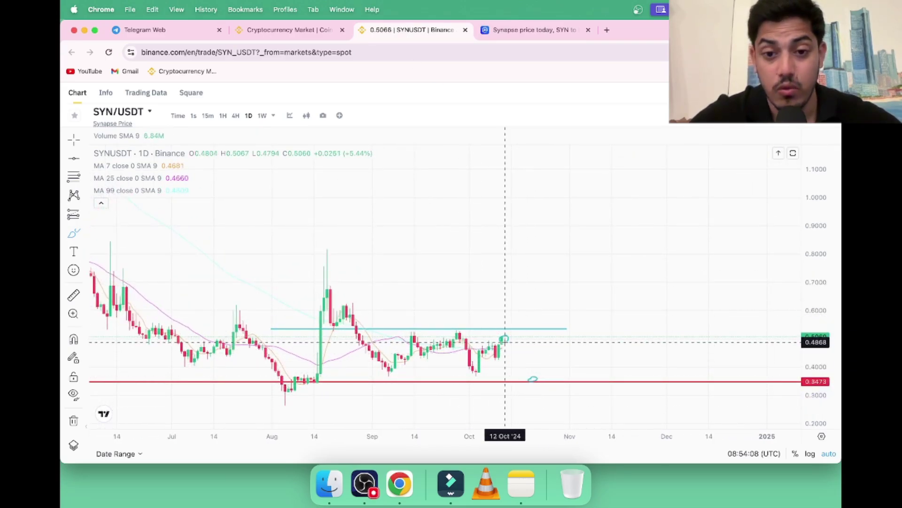
{"action": "left_click_drag", "start_coordinate": [505, 339], "coordinate": [670, 145]}
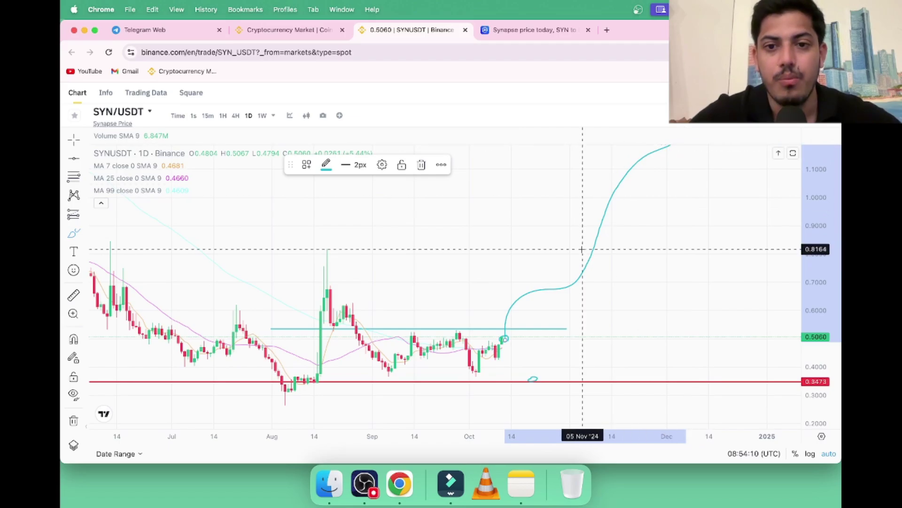
{"action": "scroll", "coordinate": [583, 249], "scroll_direction": "down", "scroll_amount": 5}
{"action": "scroll", "coordinate": [641, 273], "scroll_direction": "right", "scroll_amount": 3}
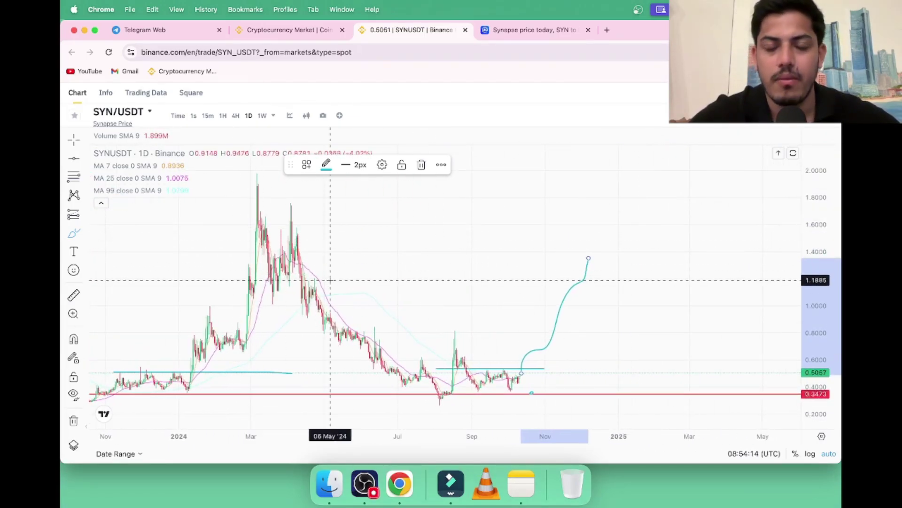
{"action": "scroll", "coordinate": [329, 280], "scroll_direction": "right", "scroll_amount": 3}
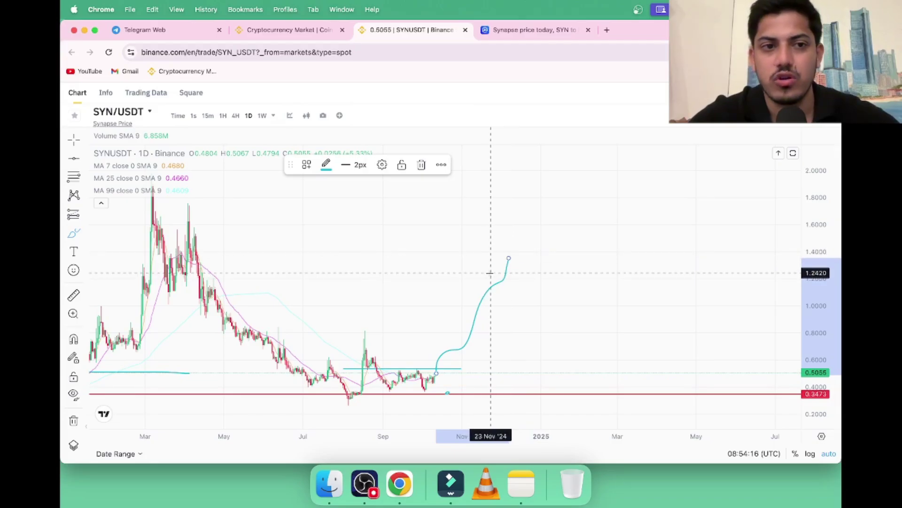
{"action": "scroll", "coordinate": [490, 273], "scroll_direction": "right", "scroll_amount": 1}
{"action": "scroll", "coordinate": [465, 240], "scroll_direction": "right", "scroll_amount": 2}
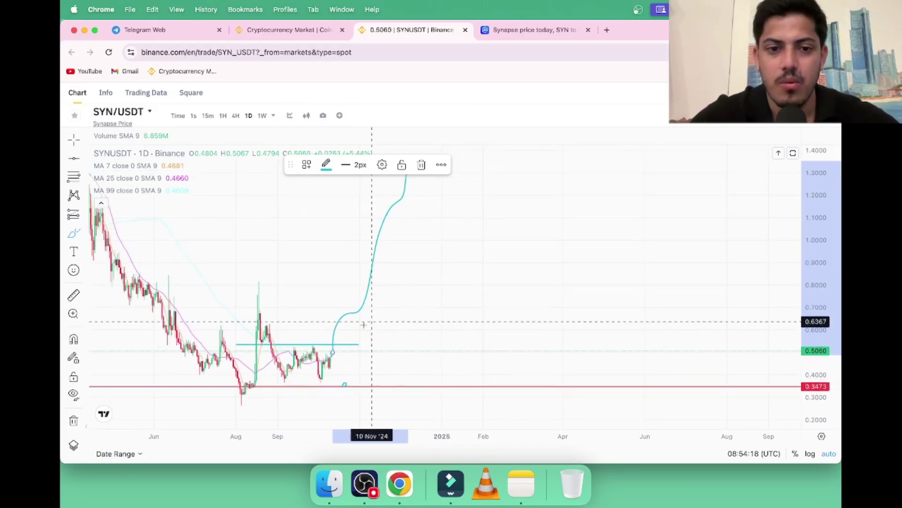
{"action": "scroll", "coordinate": [427, 211], "scroll_direction": "down", "scroll_amount": 3}
{"action": "scroll", "coordinate": [427, 212], "scroll_direction": "down", "scroll_amount": 2}
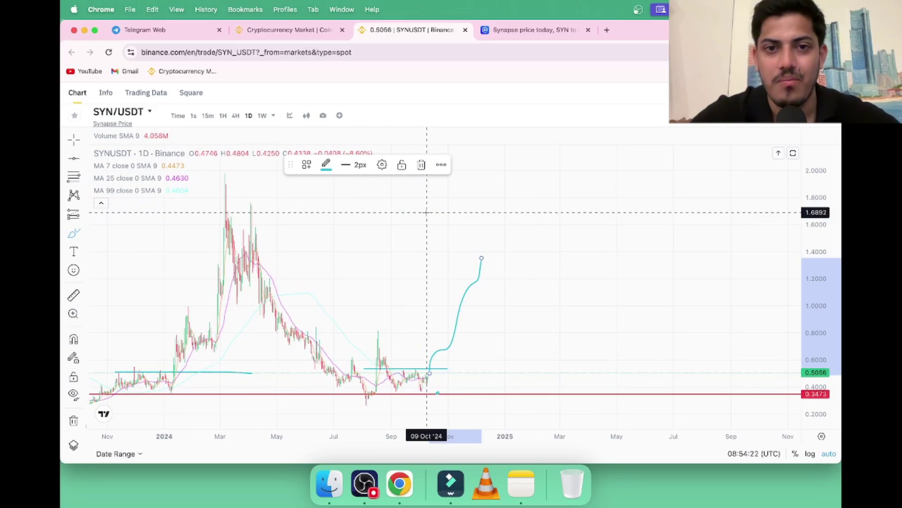
- Return to CoinMarketCap's Synapse page to view the exchanges trading SYN
{"action": "left_click", "coordinate": [525, 32]}
{"action": "scroll", "coordinate": [430, 247], "scroll_direction": "up", "scroll_amount": 1}
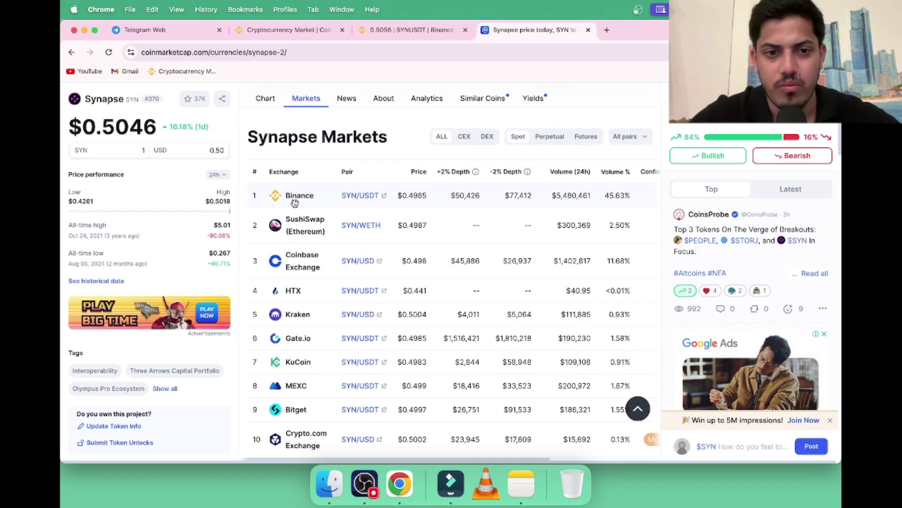
{"action": "scroll", "coordinate": [309, 346], "scroll_direction": "down", "scroll_amount": 2}
{"action": "scroll", "coordinate": [309, 346], "scroll_direction": "down", "scroll_amount": 3}
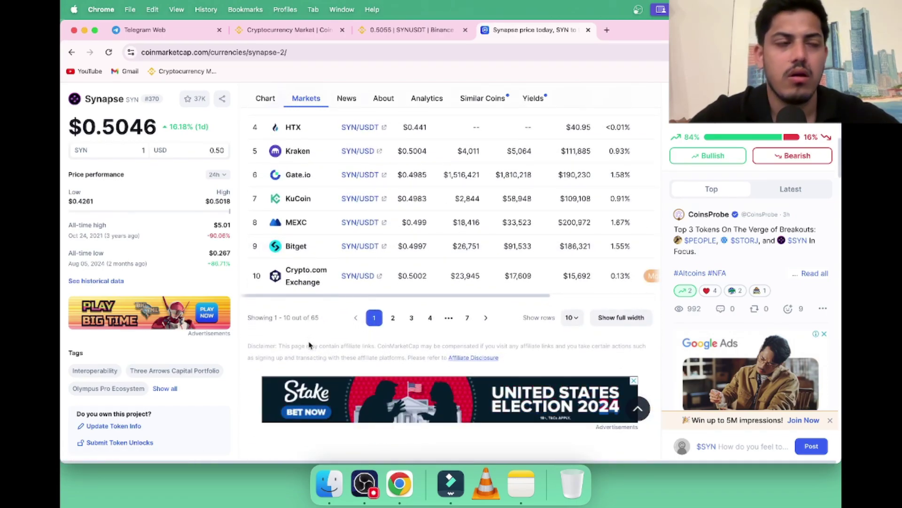
{"action": "scroll", "coordinate": [309, 345], "scroll_direction": "up", "scroll_amount": 2}
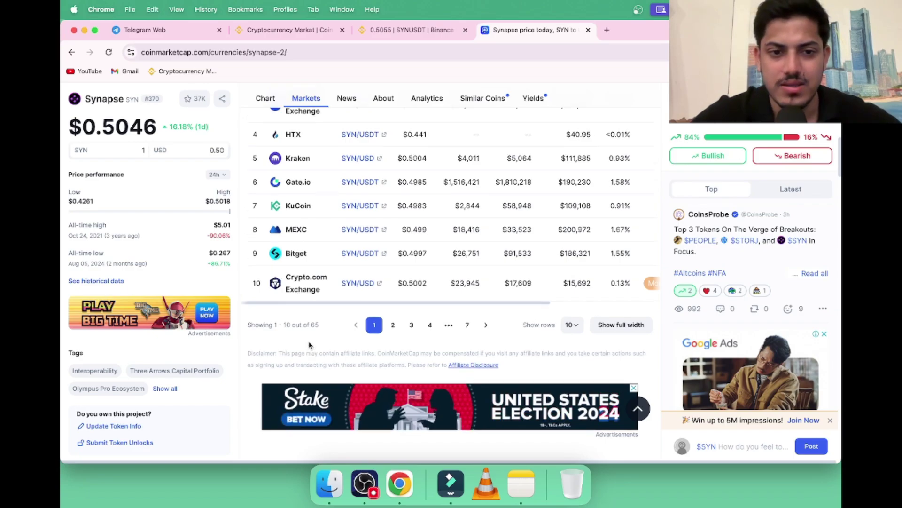
{"action": "scroll", "coordinate": [309, 342], "scroll_direction": "up", "scroll_amount": 1}
{"action": "scroll", "coordinate": [317, 246], "scroll_direction": "up", "scroll_amount": 1}
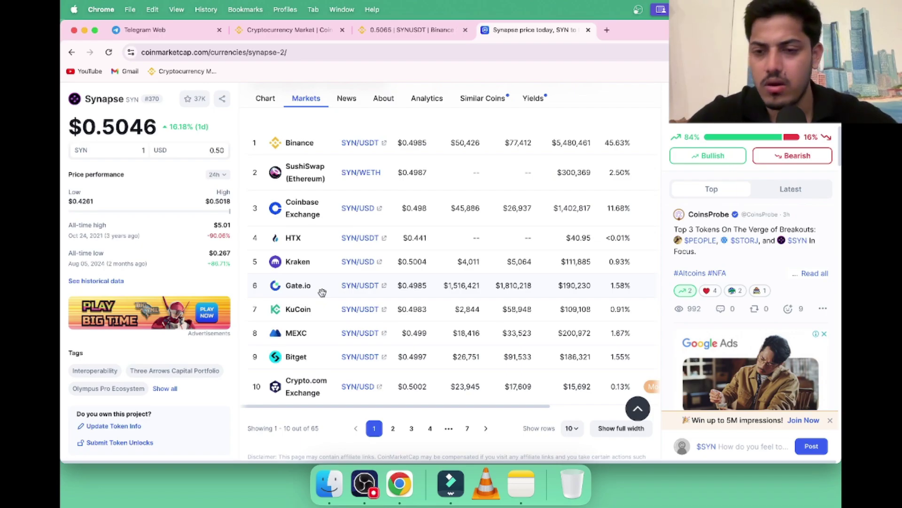
{"action": "scroll", "coordinate": [321, 292], "scroll_direction": "up", "scroll_amount": 1}
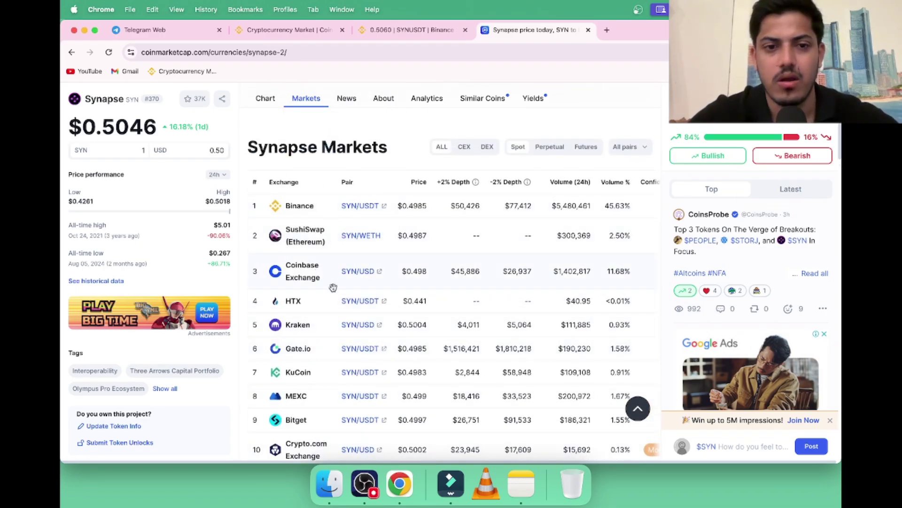